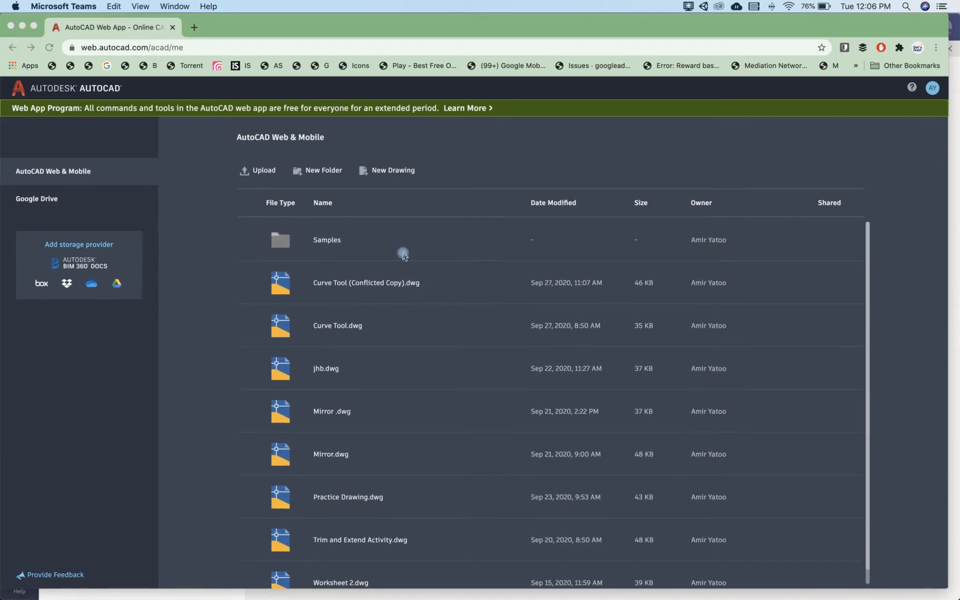
# Step: Create and open a new drawing named Worksheet 1 9EMA1 with Imperial drawing units
pyautogui.click(390, 171)
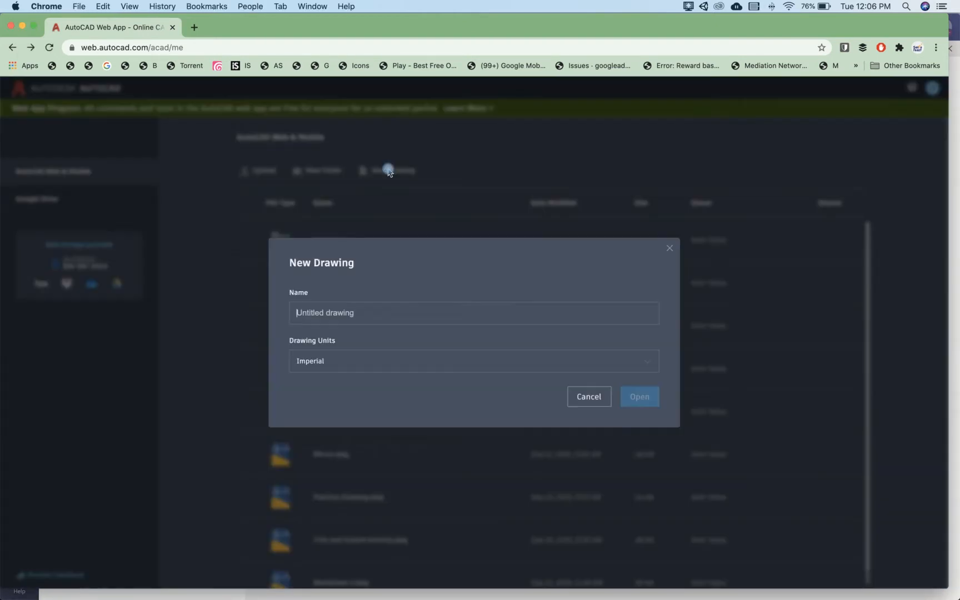
pyautogui.click(331, 314)
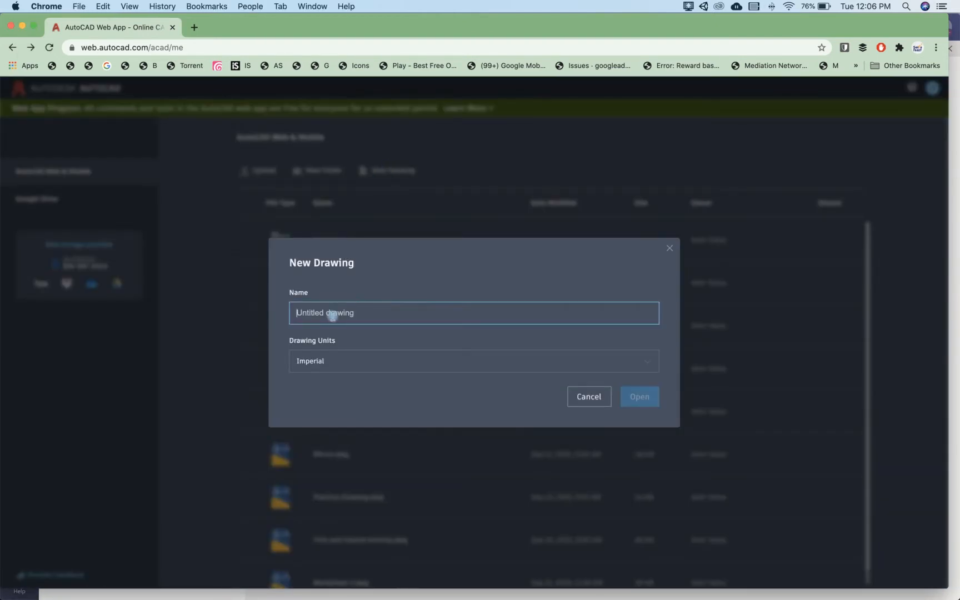
pyautogui.write('Wor')
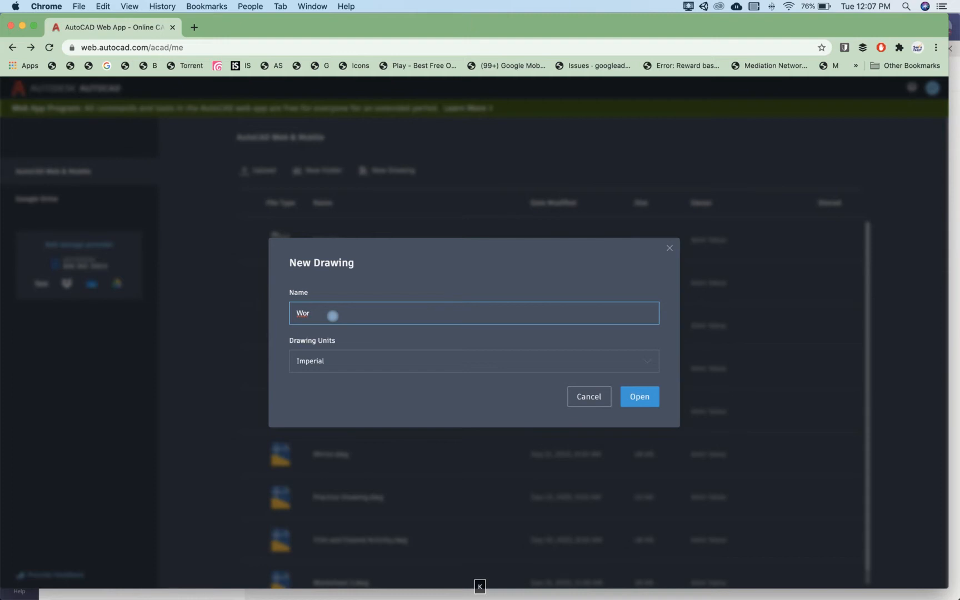
pyautogui.write('ksheet 1 9EMA1')
pyautogui.click(326, 367)
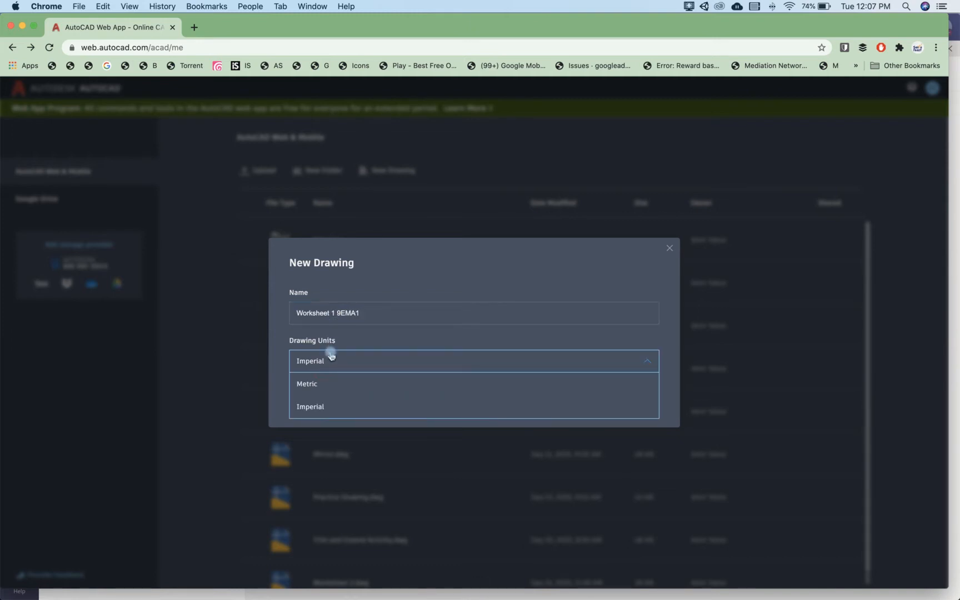
pyautogui.click(318, 408)
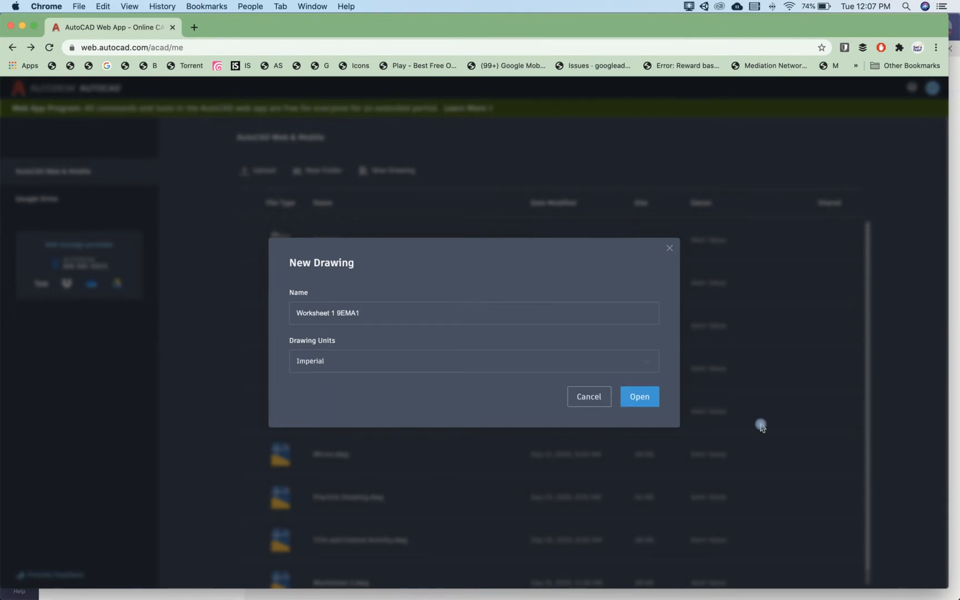
pyautogui.click(640, 403)
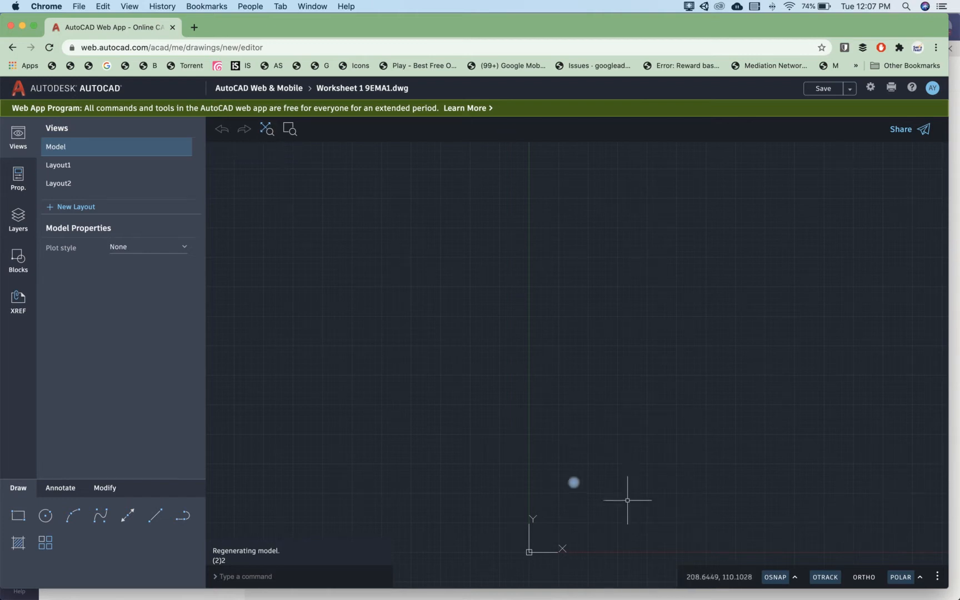
# Step: Draw a rectangle 10 units wide and 5 units high, above and to the right of the origin
pyautogui.click(267, 131)
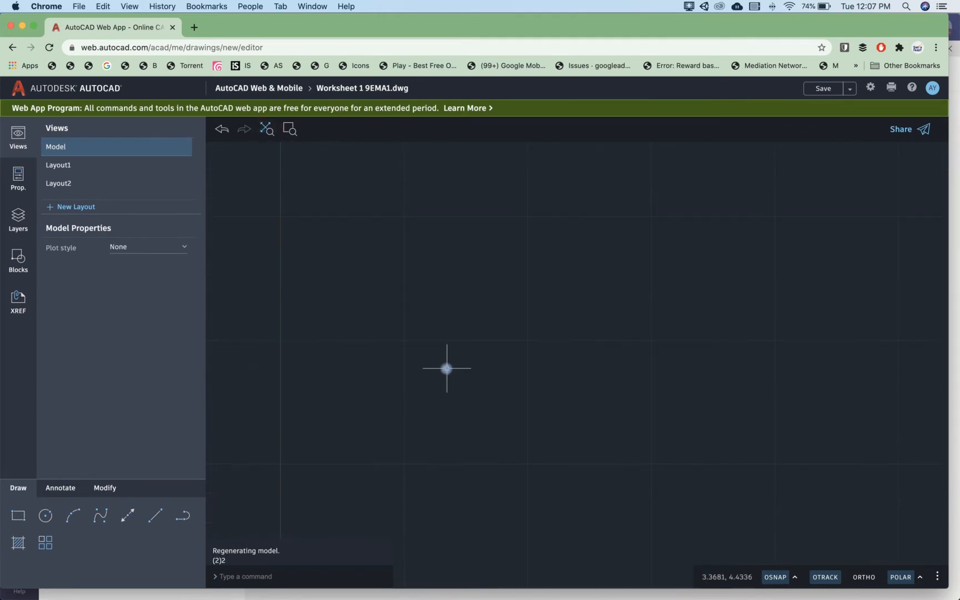
pyautogui.scroll(-1, 446, 368)
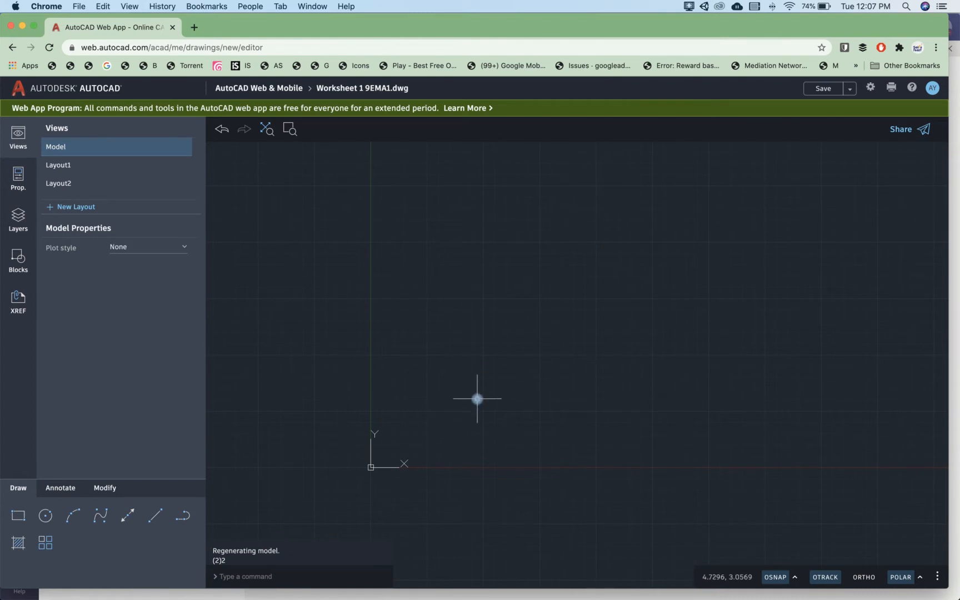
pyautogui.click(13, 519)
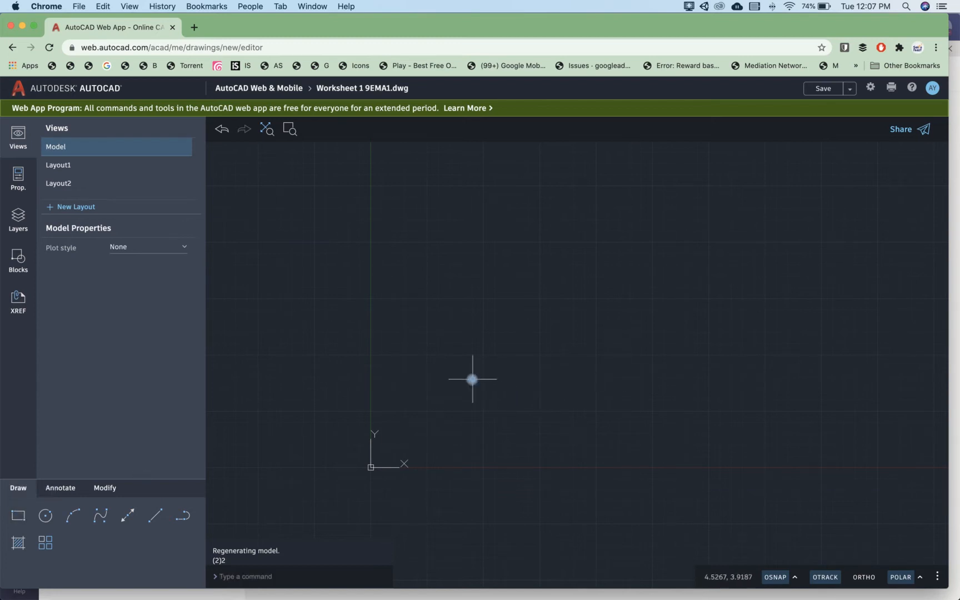
pyautogui.click(20, 516)
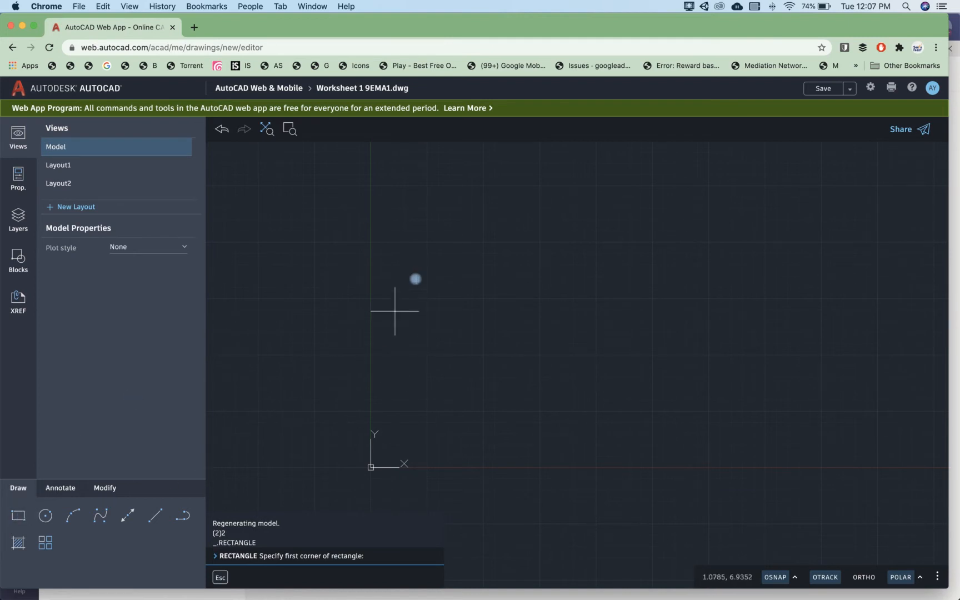
pyautogui.click(428, 252)
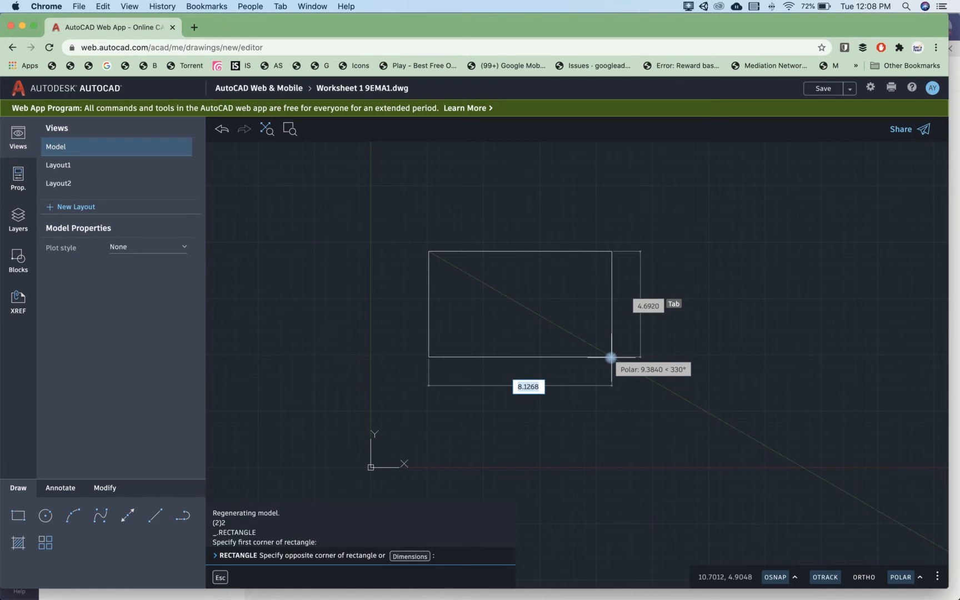
pyautogui.write('10')
pyautogui.press('Tab')
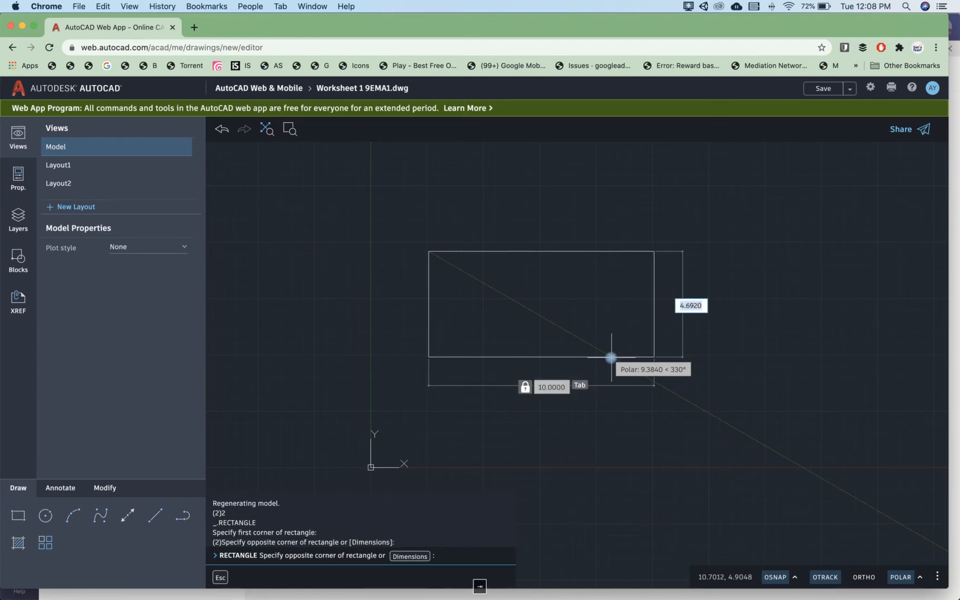
pyautogui.write('5')
pyautogui.press('Return')
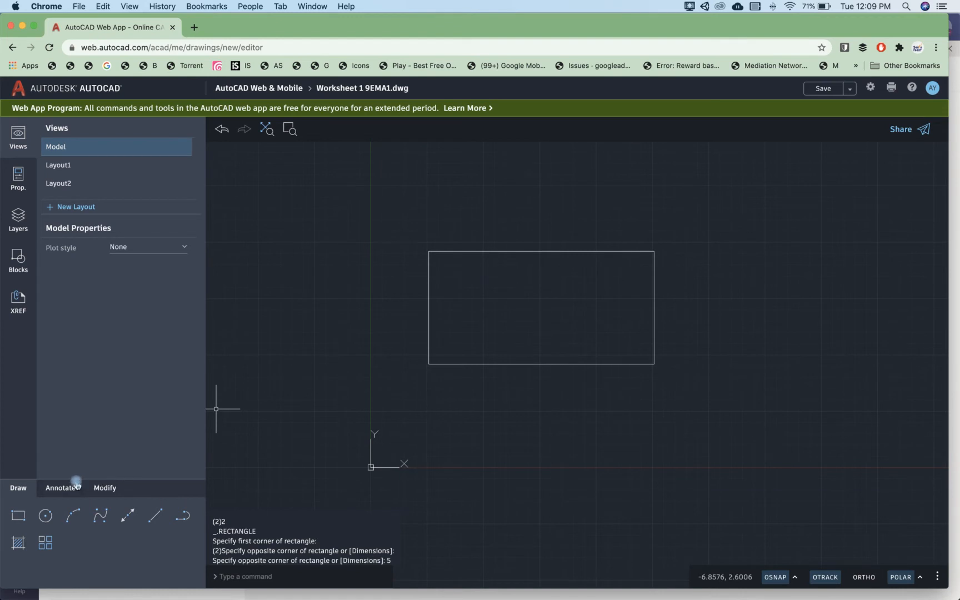
# Step: Dimension the rectangle's width below its lower edge and its height beside its right edge
pyautogui.click(107, 489)
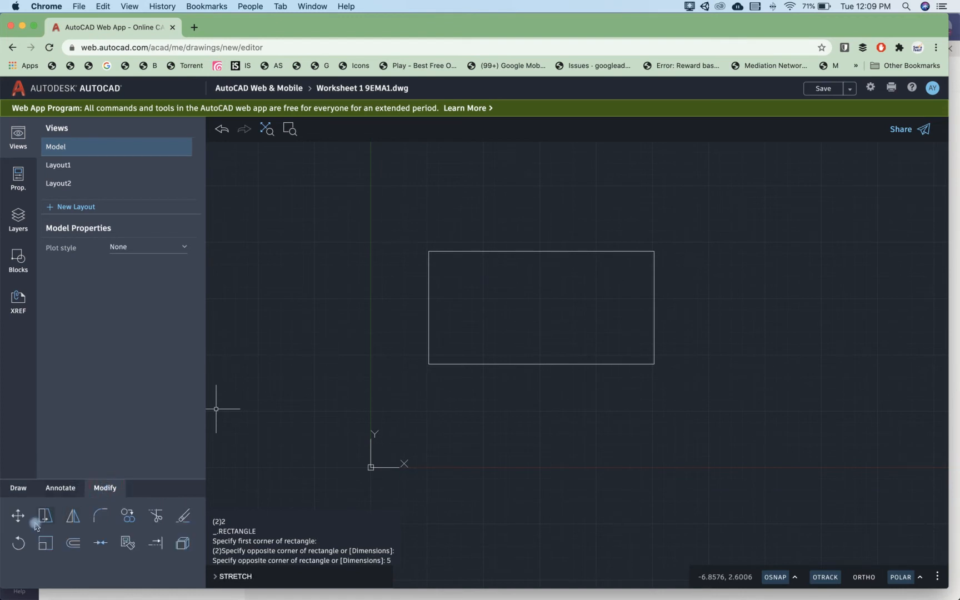
pyautogui.click(59, 490)
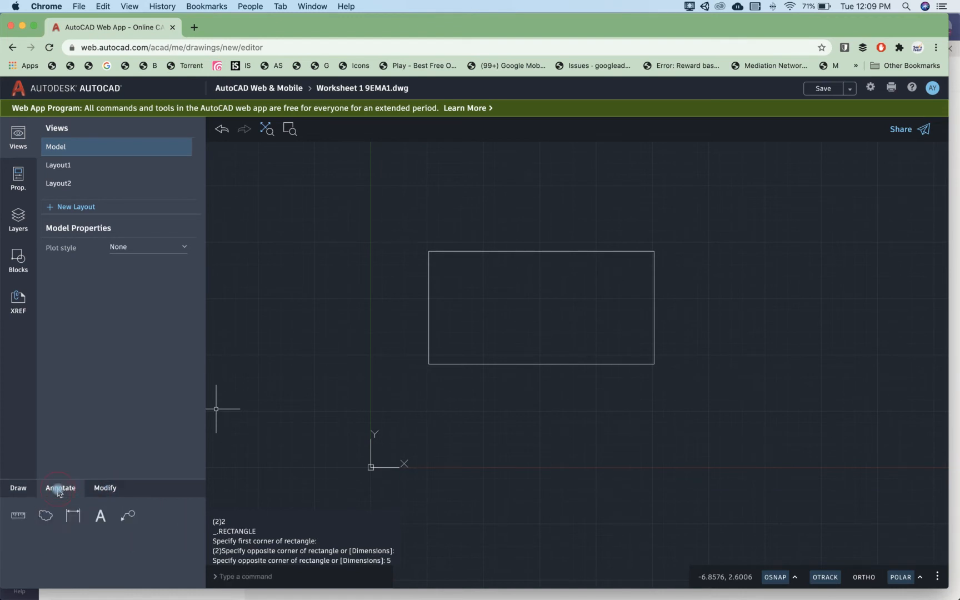
pyautogui.click(73, 514)
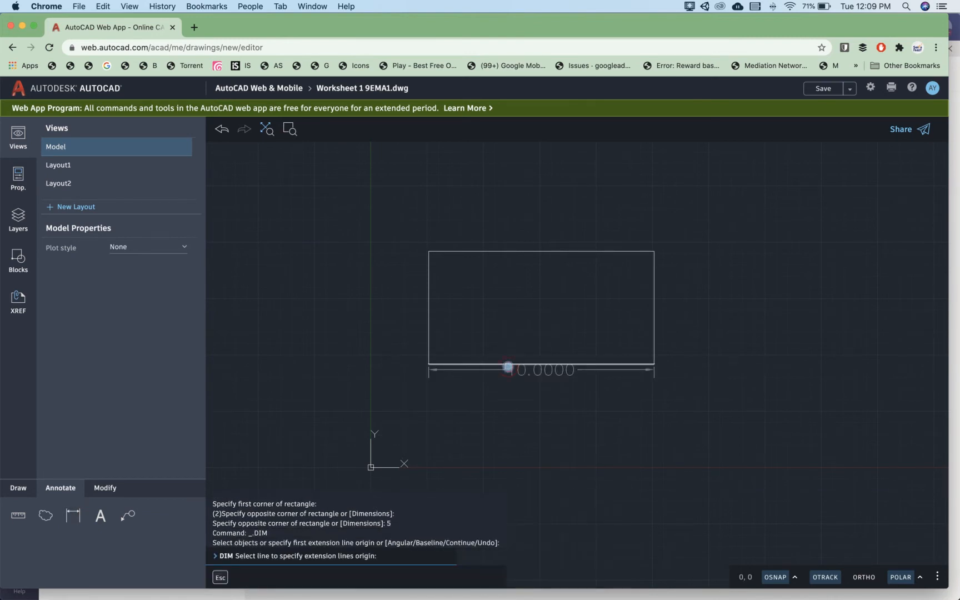
pyautogui.click(507, 367)
pyautogui.click(510, 396)
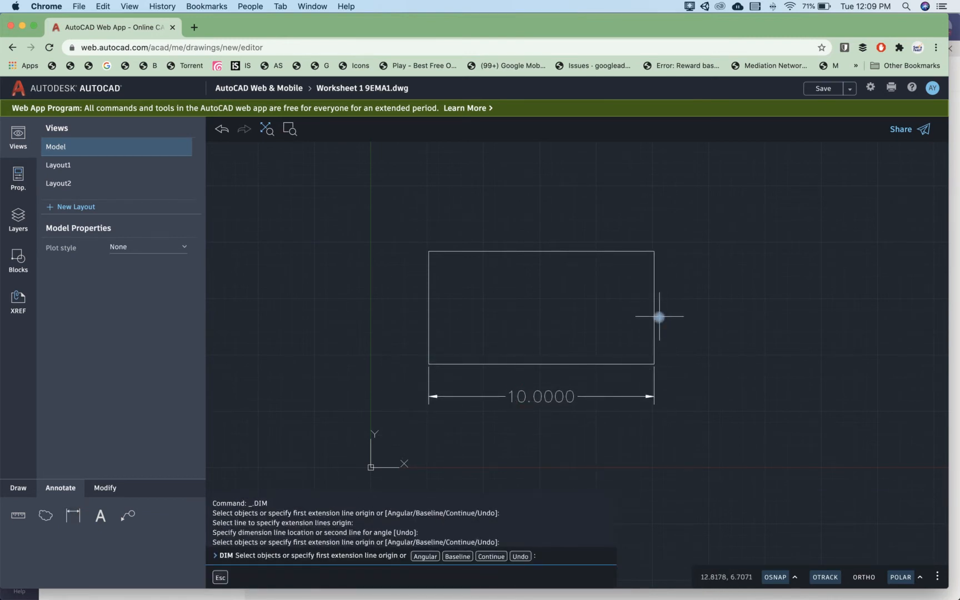
pyautogui.click(656, 316)
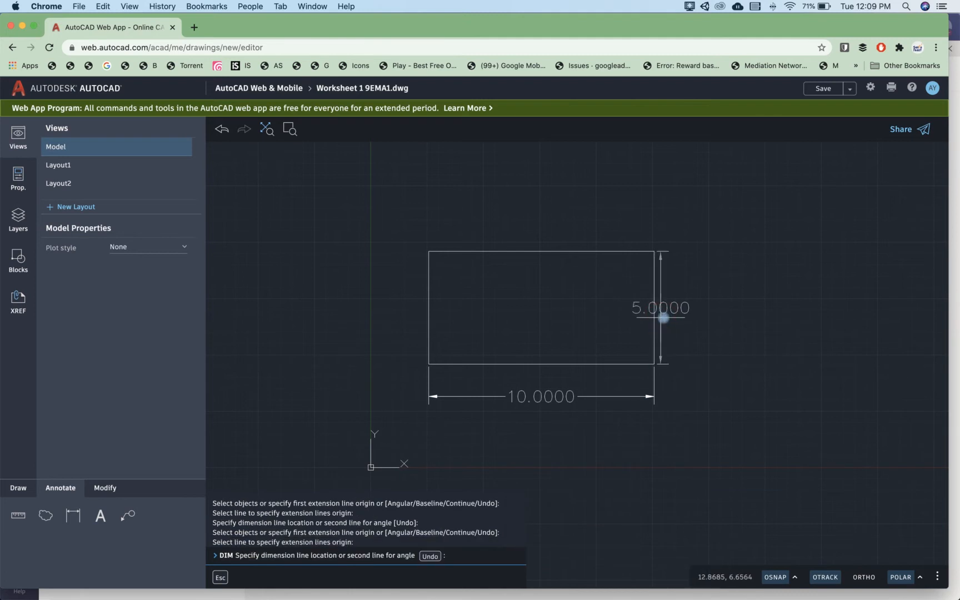
pyautogui.click(669, 314)
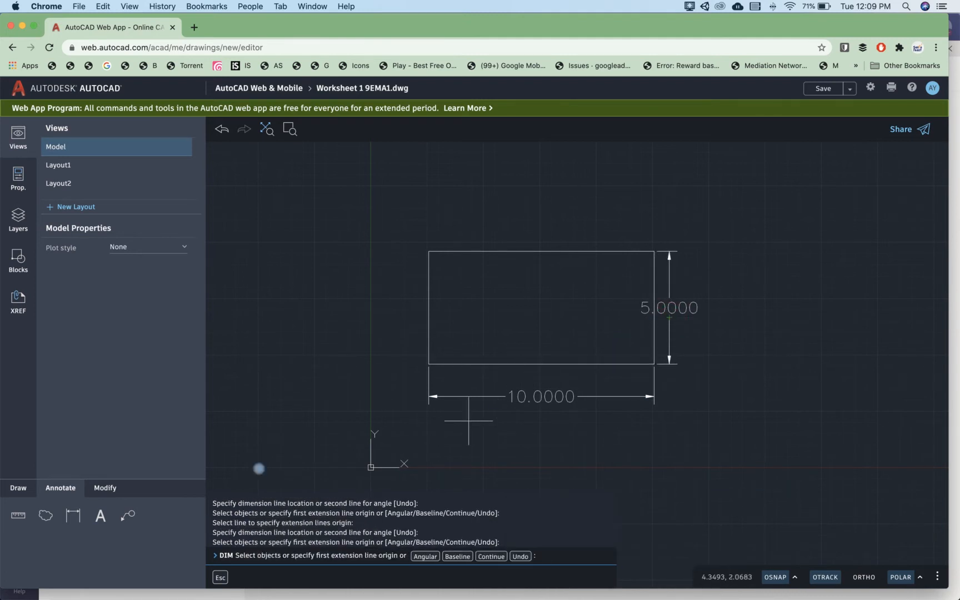
pyautogui.click(20, 486)
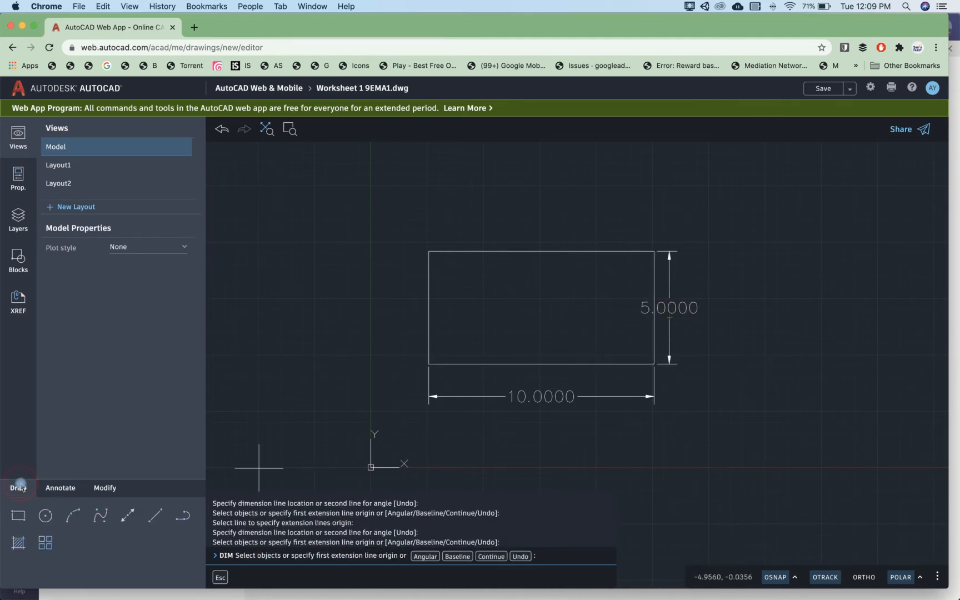
pyautogui.click(60, 489)
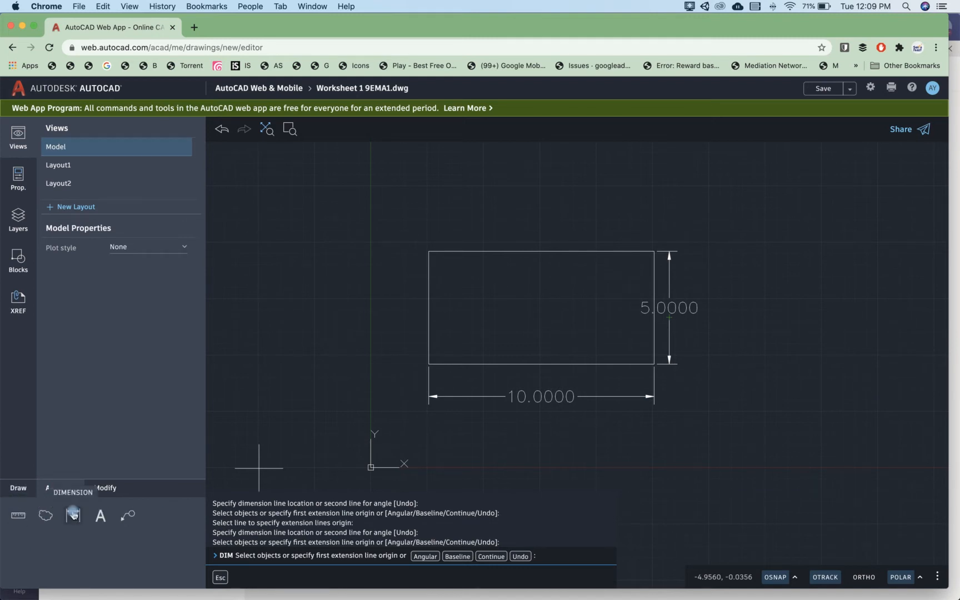
pyautogui.click(18, 488)
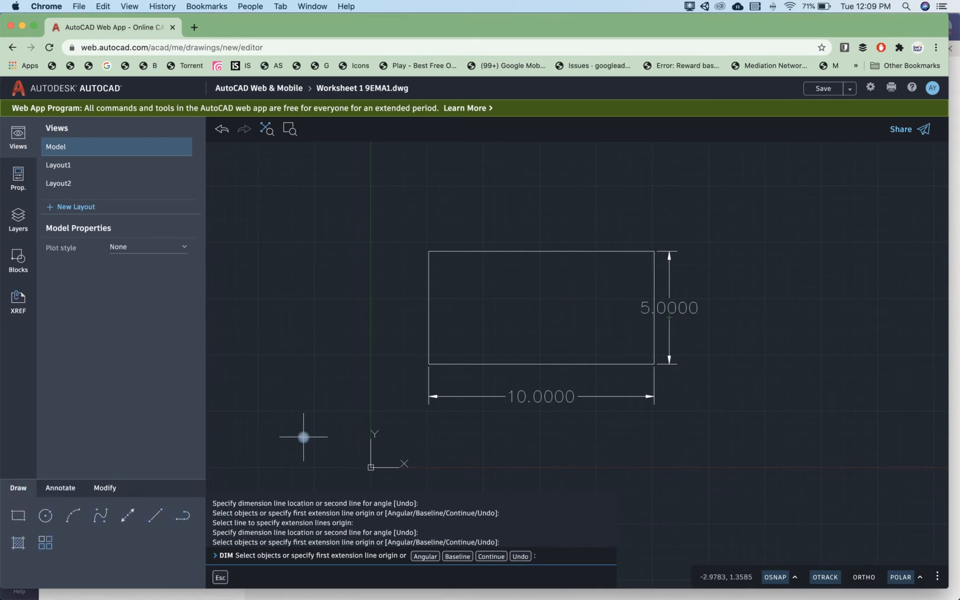
pyautogui.scroll(-2, 300, 439)
pyautogui.write('c')
pyautogui.press('Return')
pyautogui.moveTo(552, 342); pyautogui.dragTo(482, 348, button='middle')
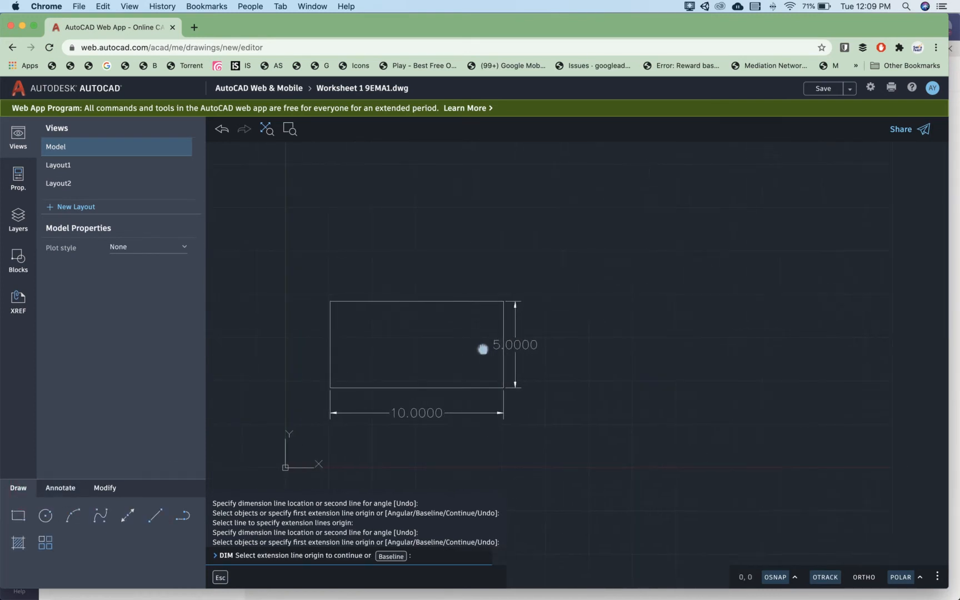
pyautogui.press('Return')
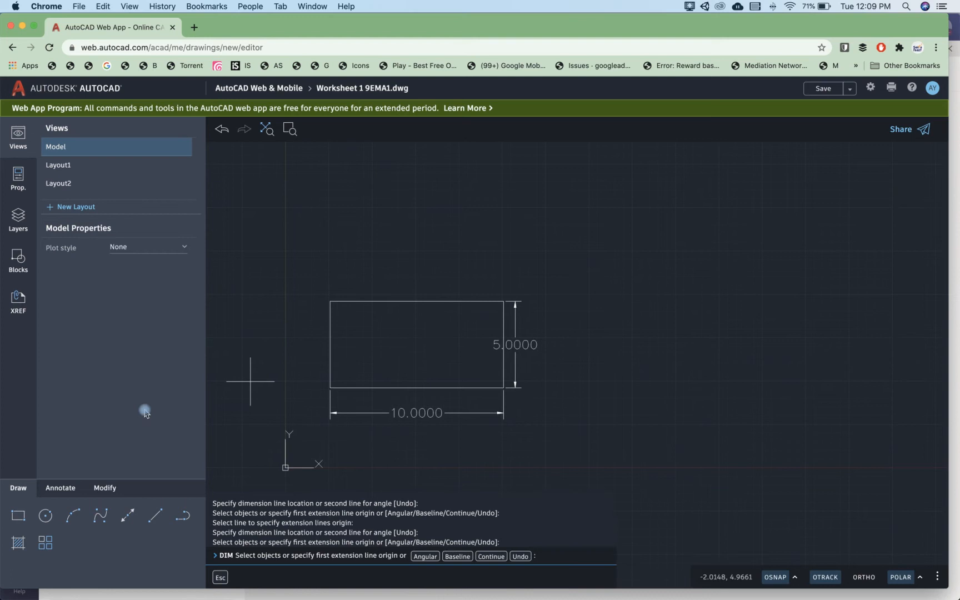
# Step: Draw a 5 by 5 unit square to the right of the dimensioned rectangle
pyautogui.click(19, 515)
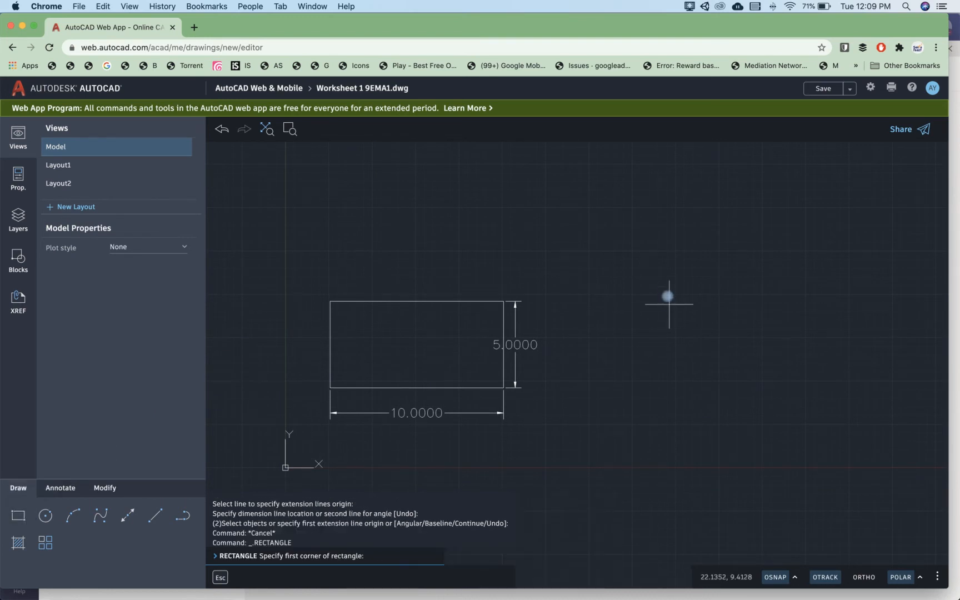
pyautogui.click(588, 294)
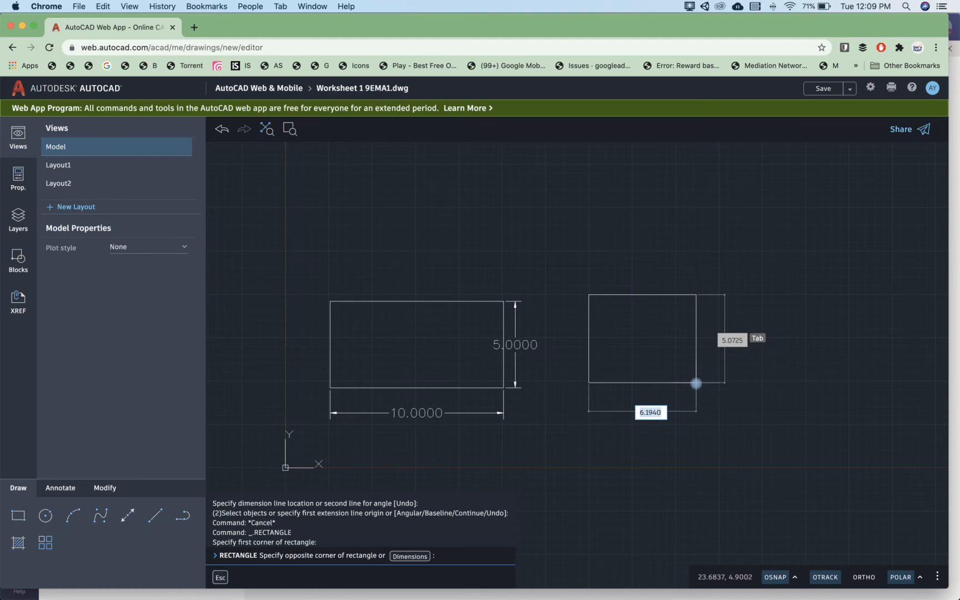
pyautogui.write('5')
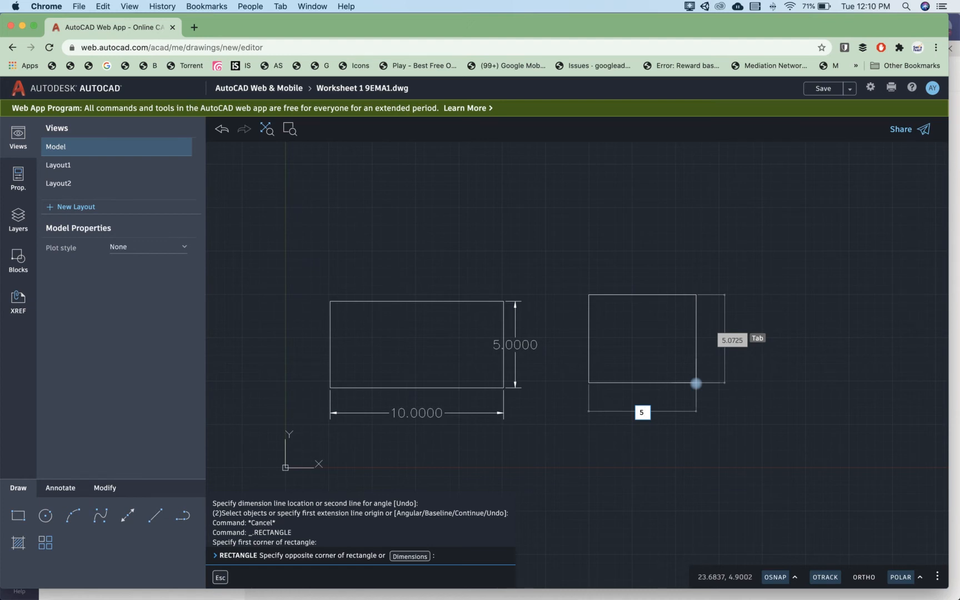
pyautogui.press('Tab')
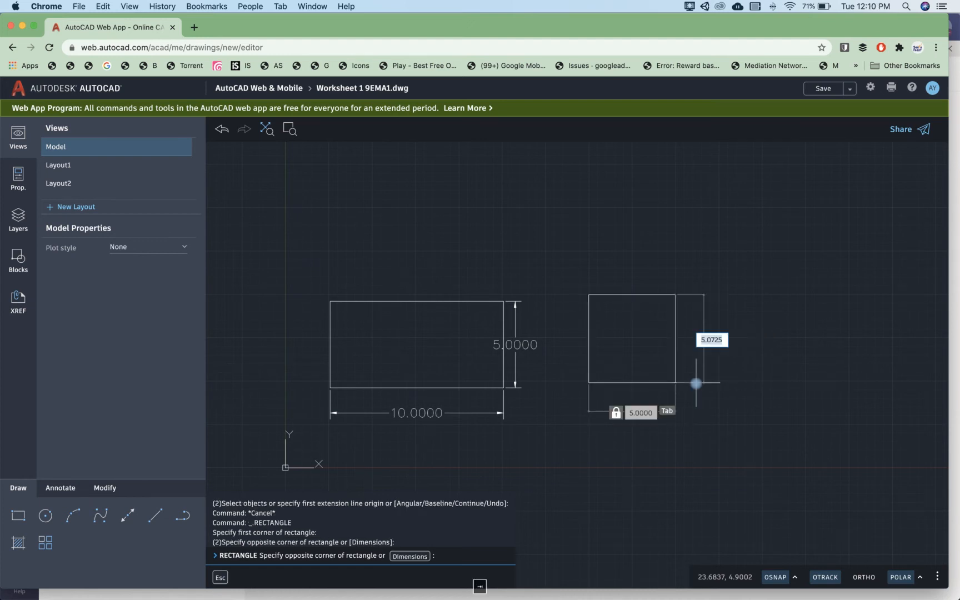
pyautogui.write('5')
pyautogui.press('Return')
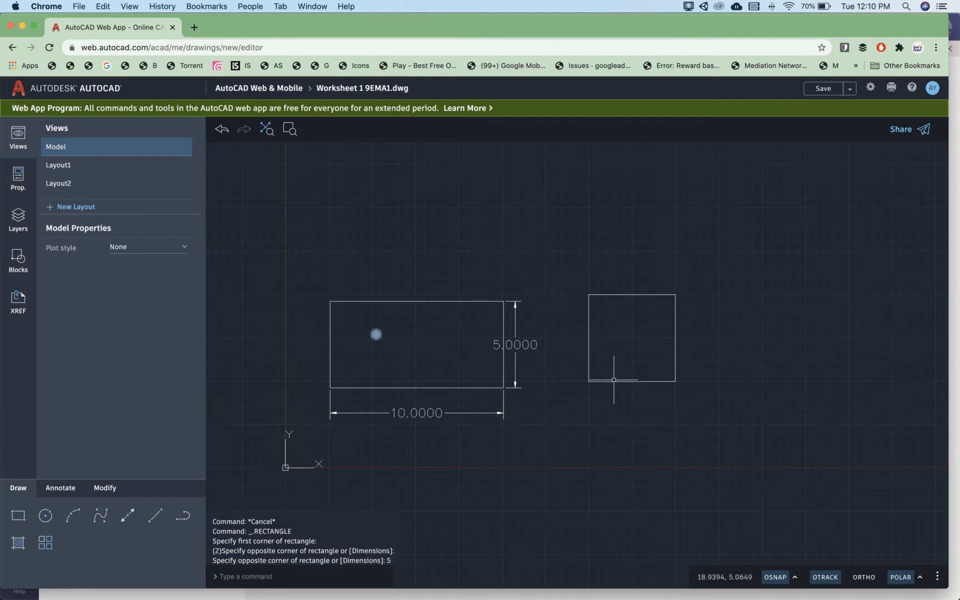
# Step: Dimension the square's width below its lower edge and its height beside its right edge
pyautogui.click(62, 492)
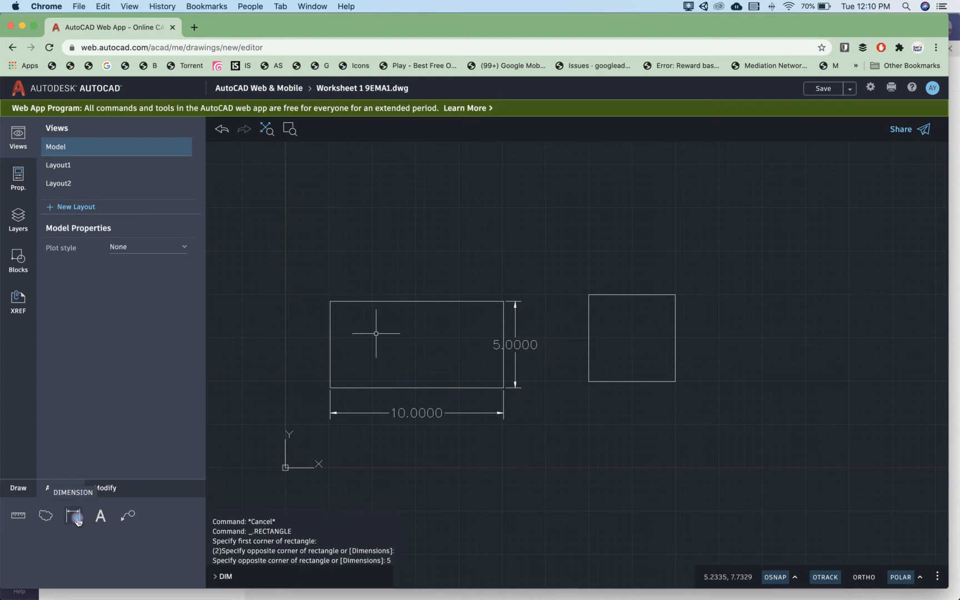
pyautogui.click(73, 515)
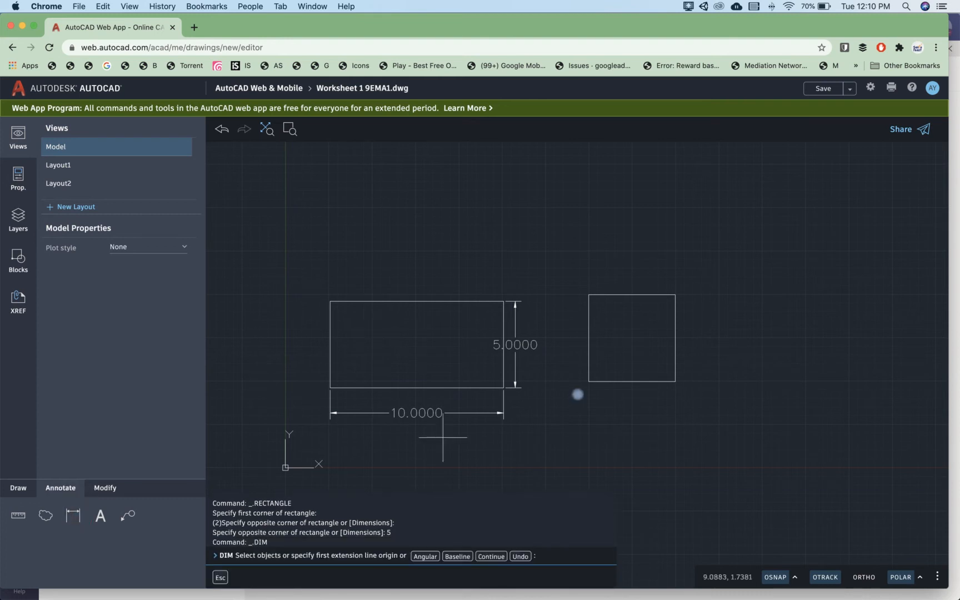
pyautogui.click(655, 383)
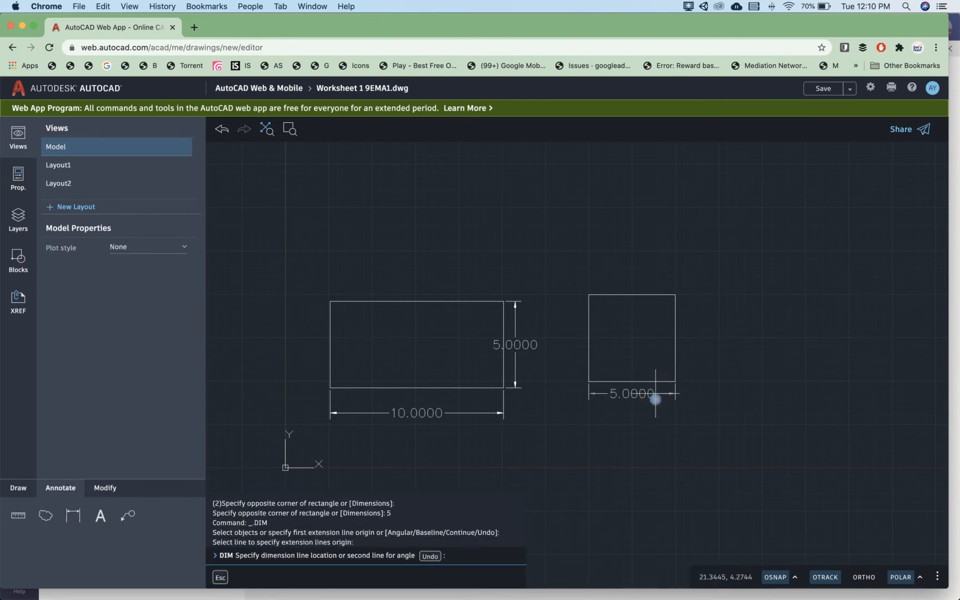
pyautogui.click(656, 398)
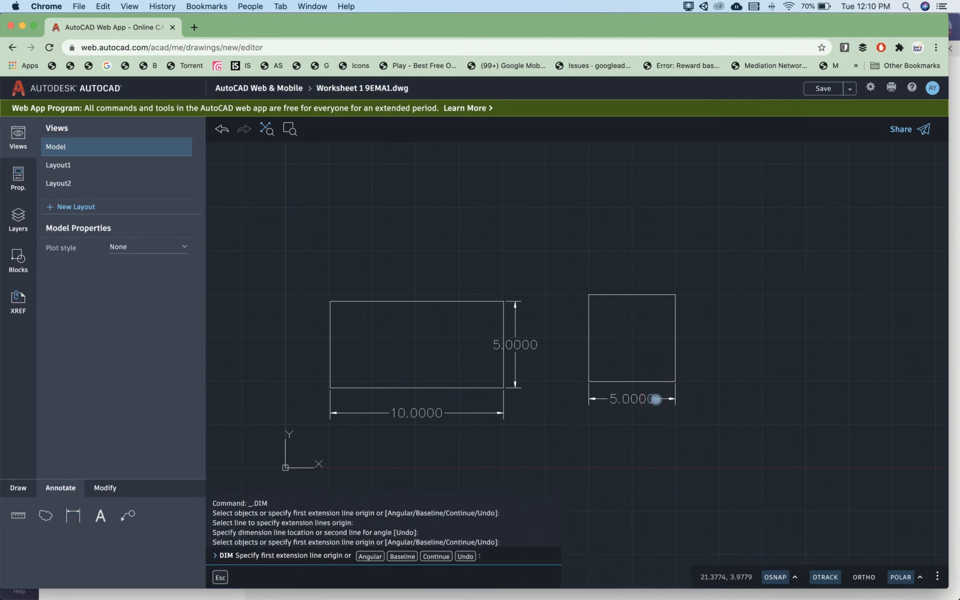
pyautogui.click(675, 358)
pyautogui.click(690, 355)
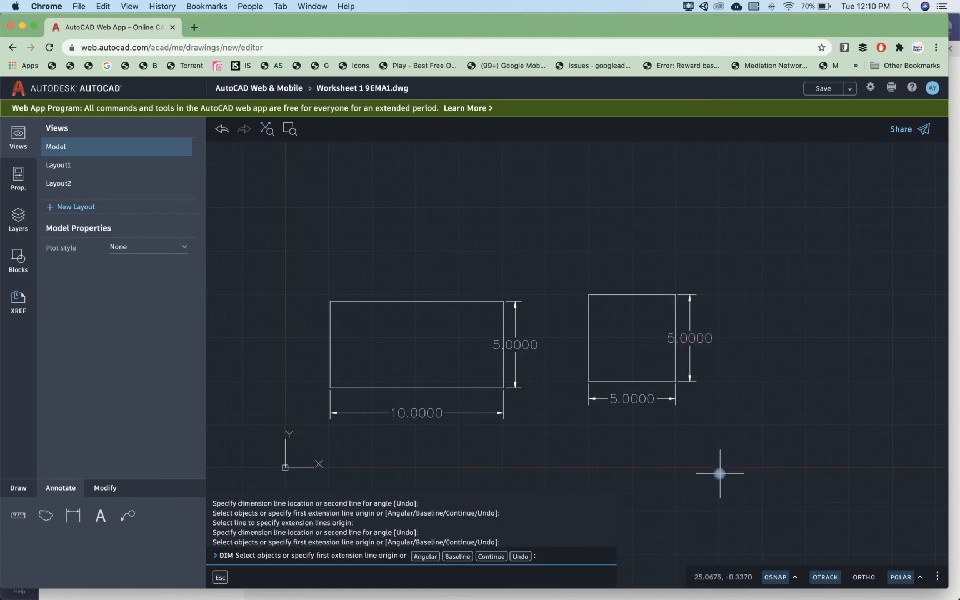
pyautogui.moveTo(525, 352); pyautogui.dragTo(563, 402)
pyautogui.press('Return')
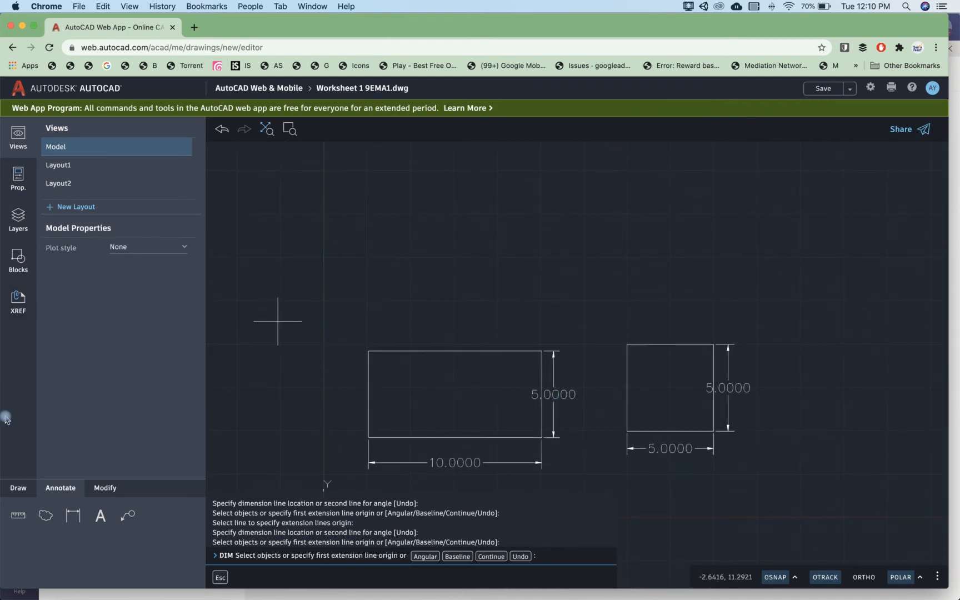
# Step: Draw a freehand right triangle about 15.6 units wide and 7.9 units high with lines, above the rectangle and square
pyautogui.click(29, 490)
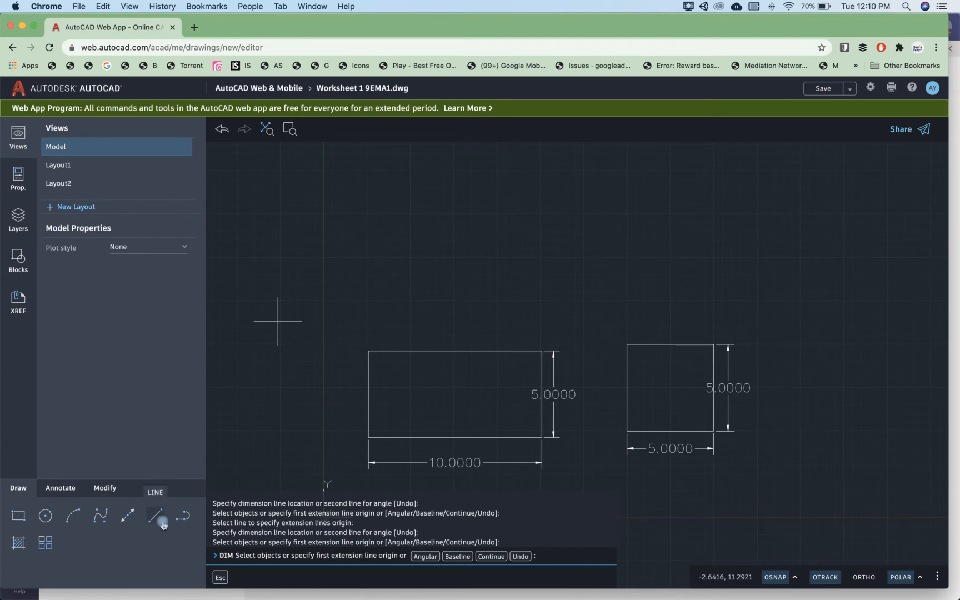
pyautogui.scroll(3, 574, 396)
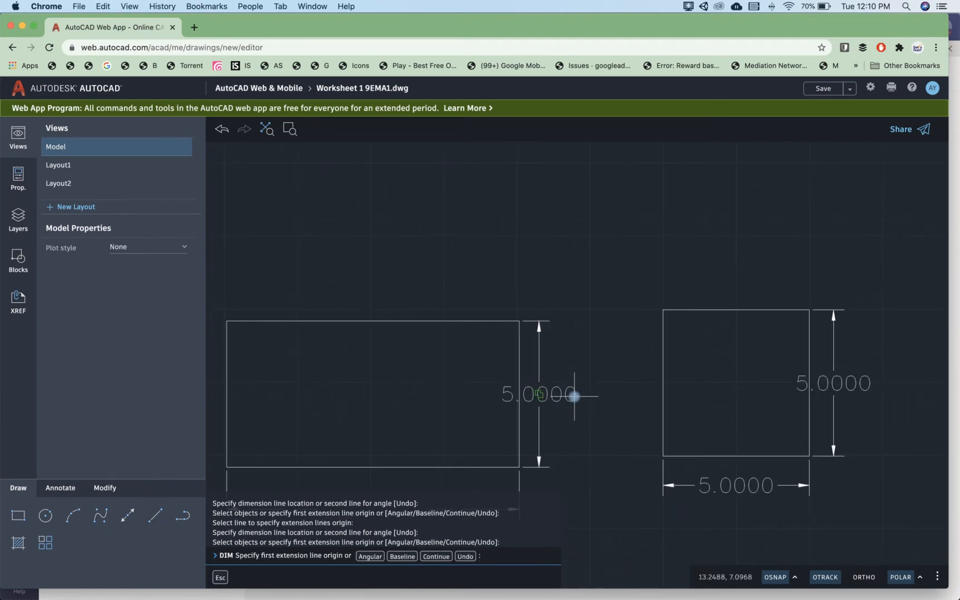
pyautogui.scroll(-5, 574, 396)
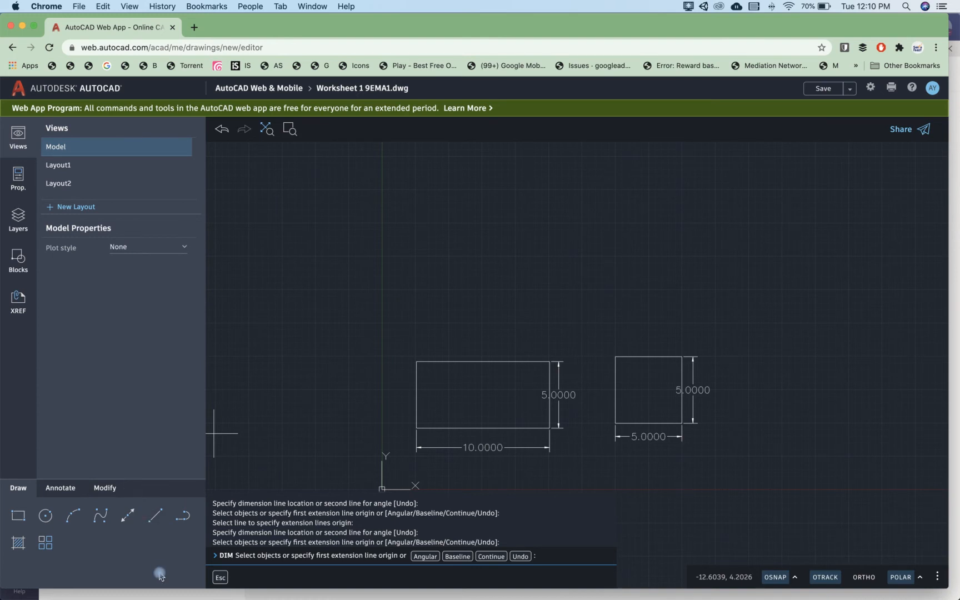
pyautogui.click(156, 516)
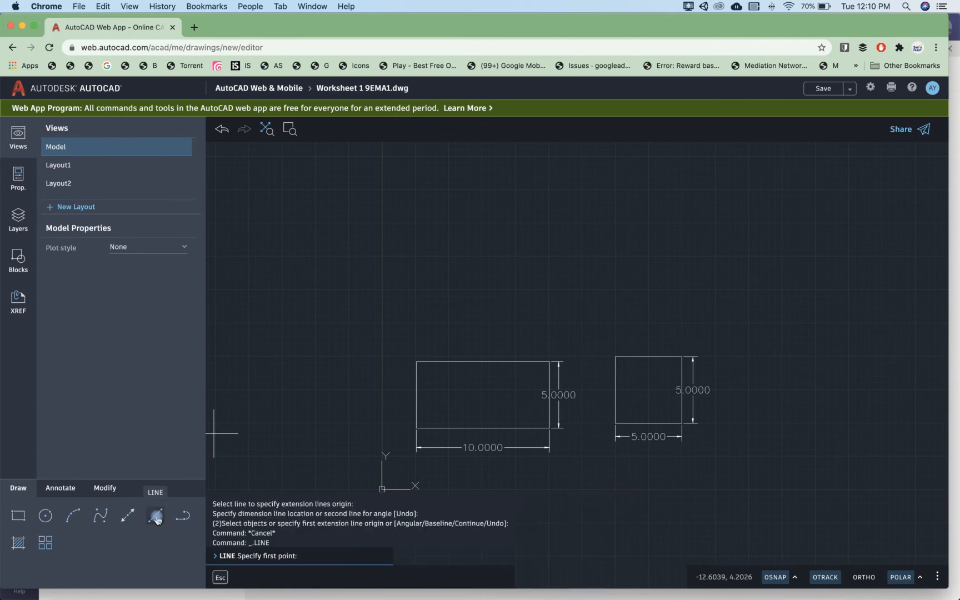
pyautogui.click(484, 282)
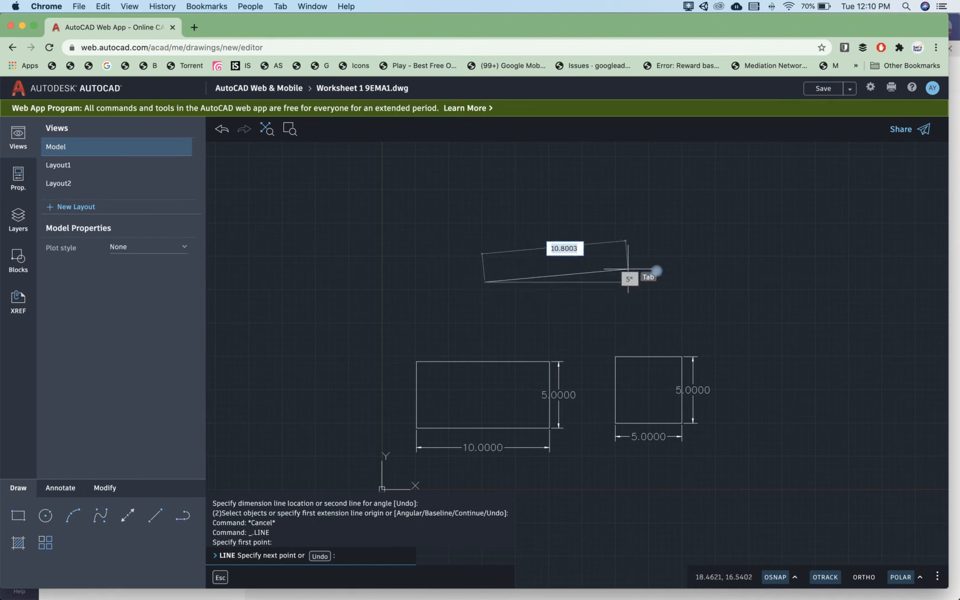
pyautogui.click(692, 279)
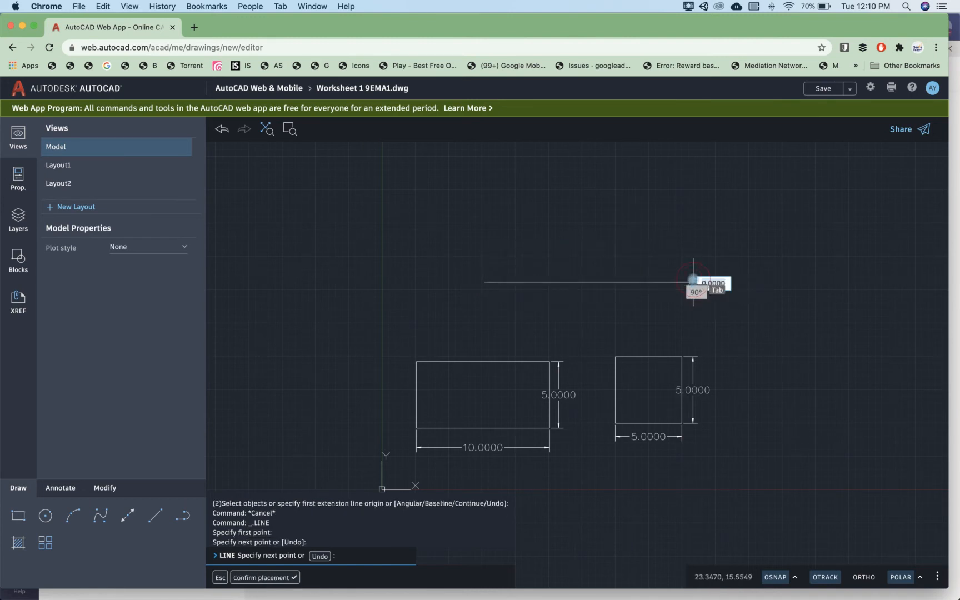
pyautogui.click(693, 176)
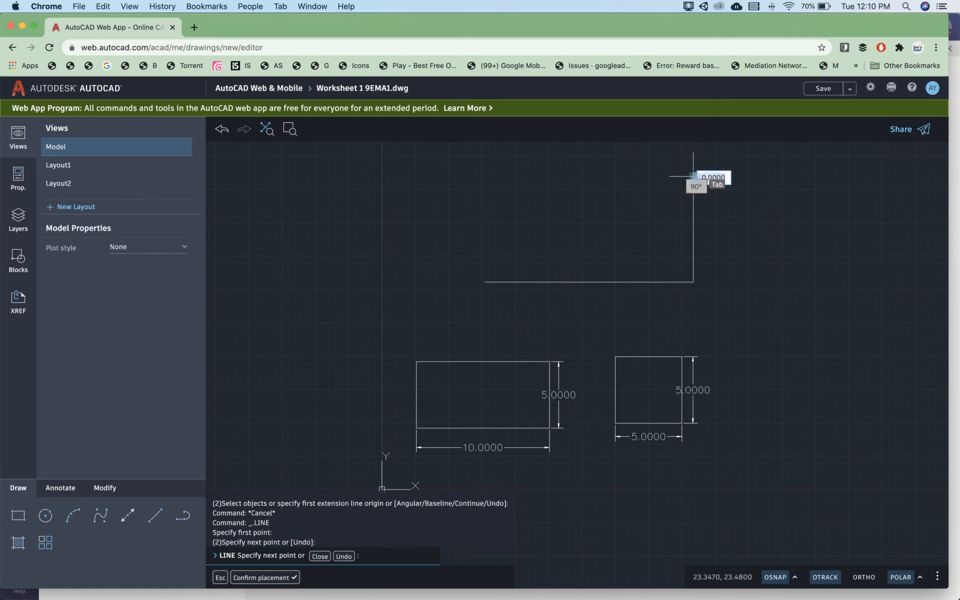
pyautogui.click(484, 281)
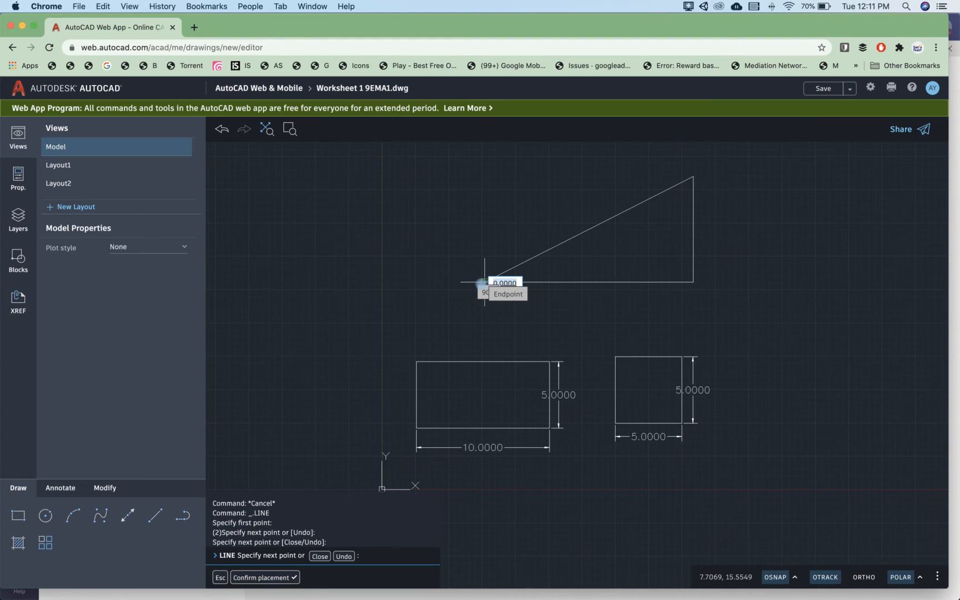
pyautogui.press('Return')
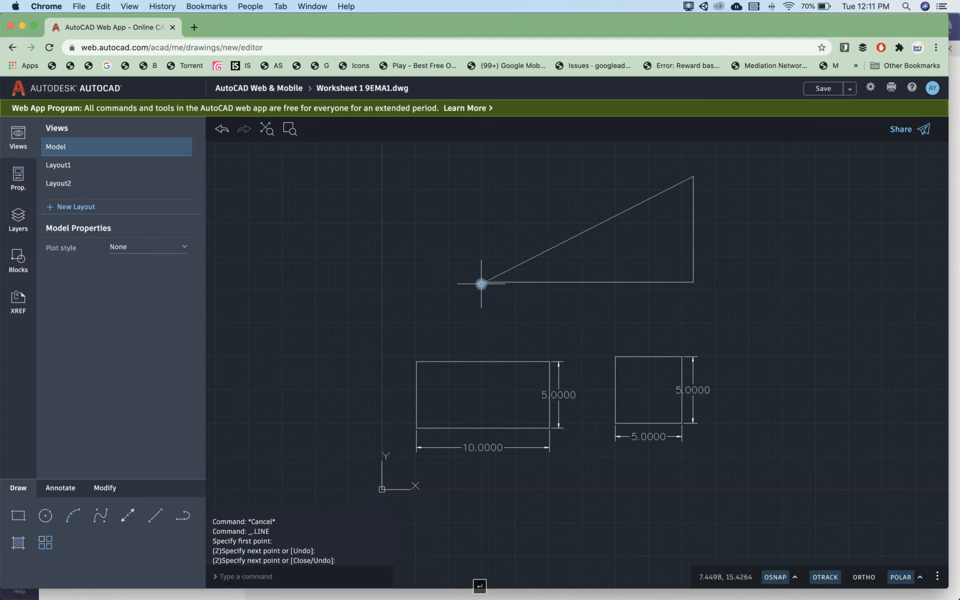
pyautogui.scroll(2, 698, 408)
pyautogui.scroll(-1, 699, 408)
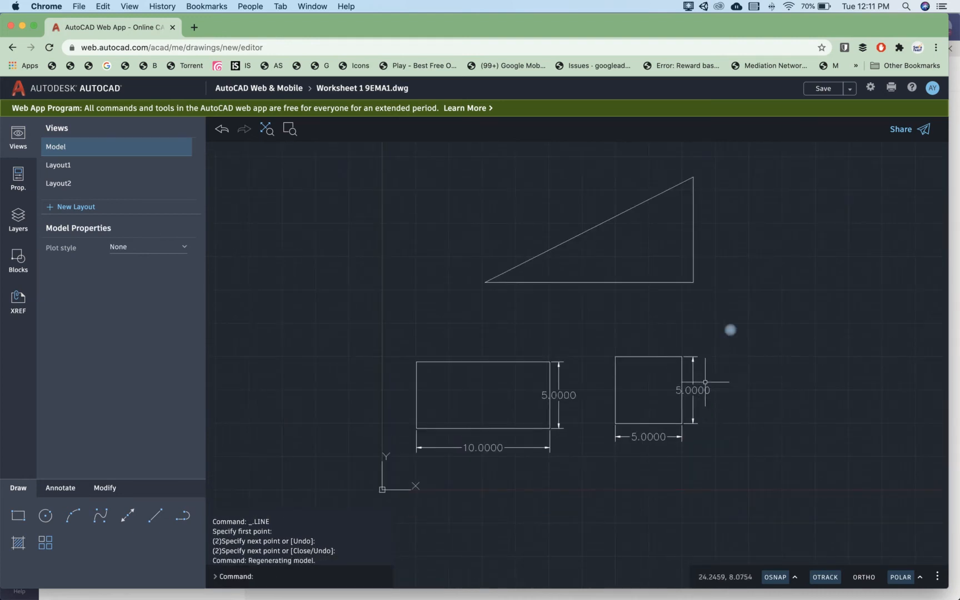
# Step: Draw a right triangle to the right of the first one, with a 10-unit base and a 5-unit vertical side at its right end
pyautogui.moveTo(729, 332); pyautogui.dragTo(669, 408, button='middle')
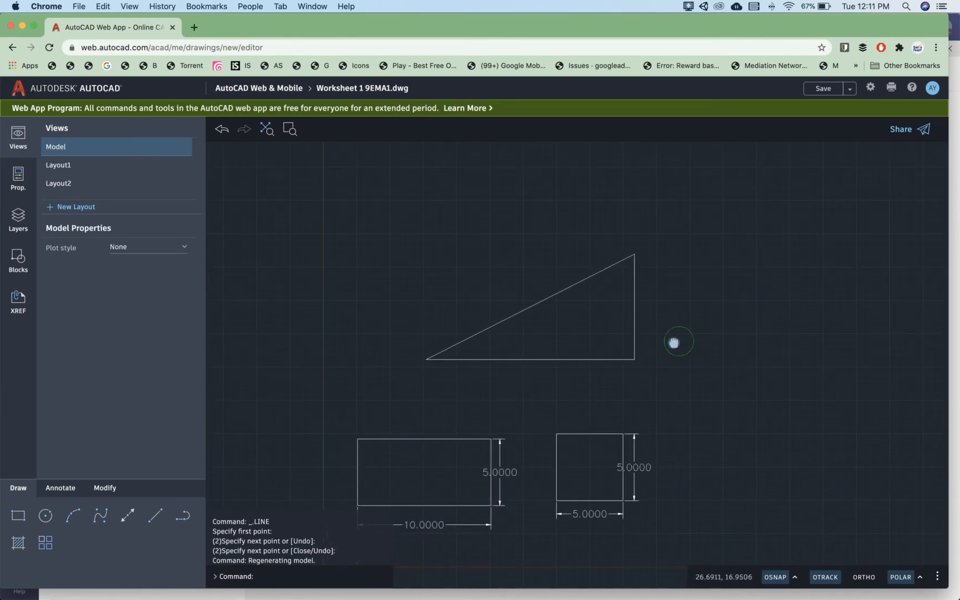
pyautogui.moveTo(674, 343); pyautogui.dragTo(562, 353, button='middle')
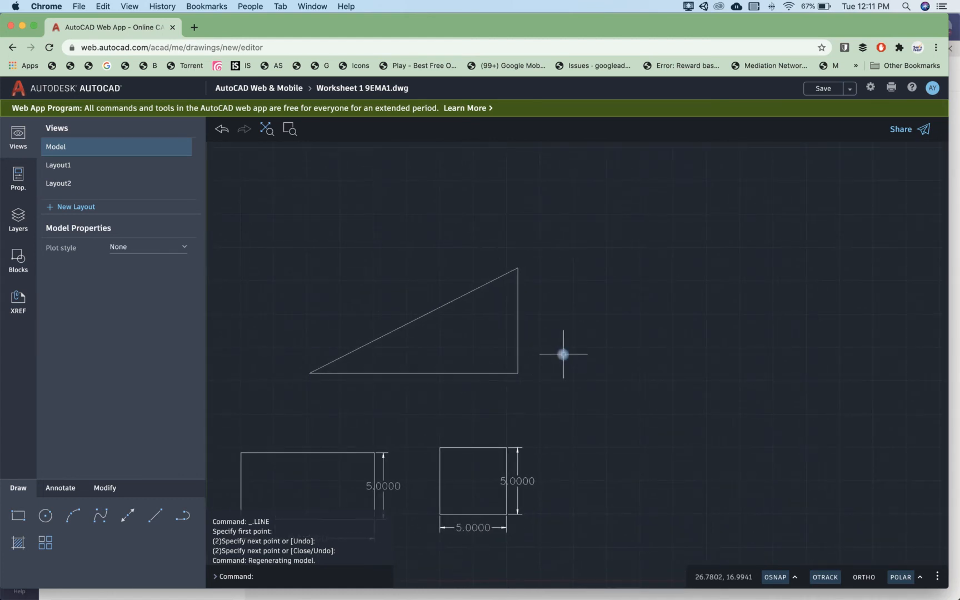
pyautogui.moveTo(636, 350); pyautogui.dragTo(541, 361, button='middle')
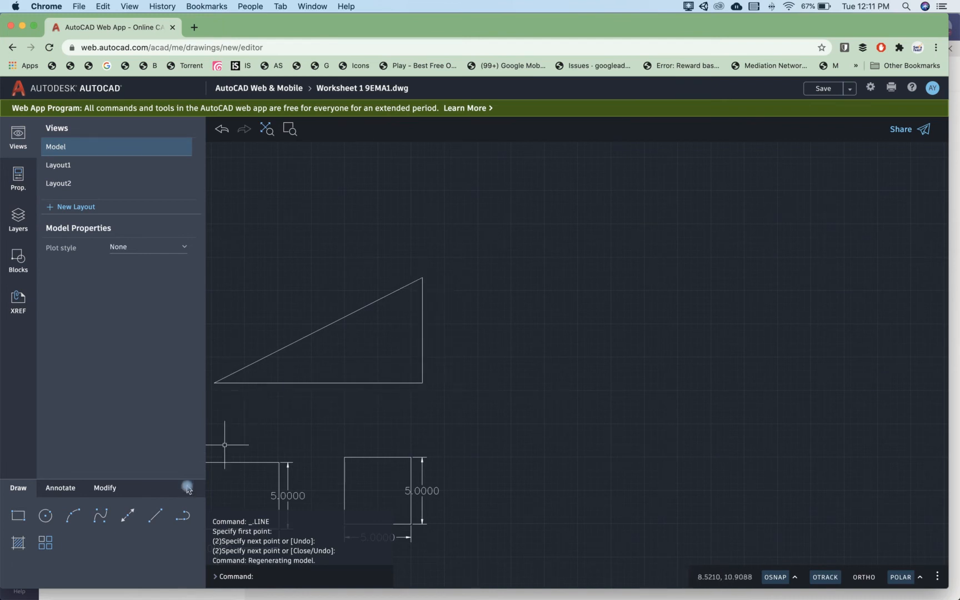
pyautogui.click(173, 515)
pyautogui.click(157, 516)
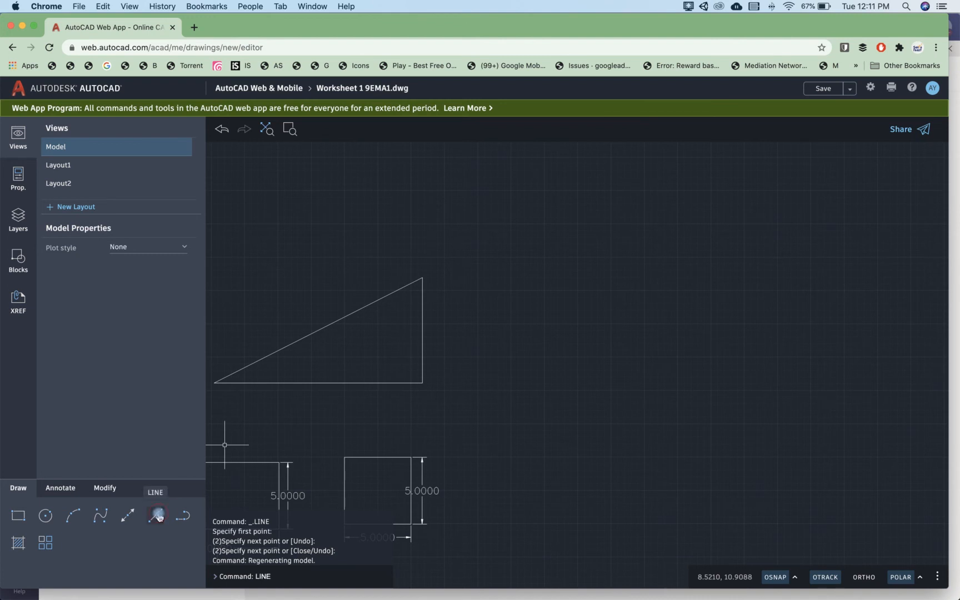
pyautogui.click(496, 381)
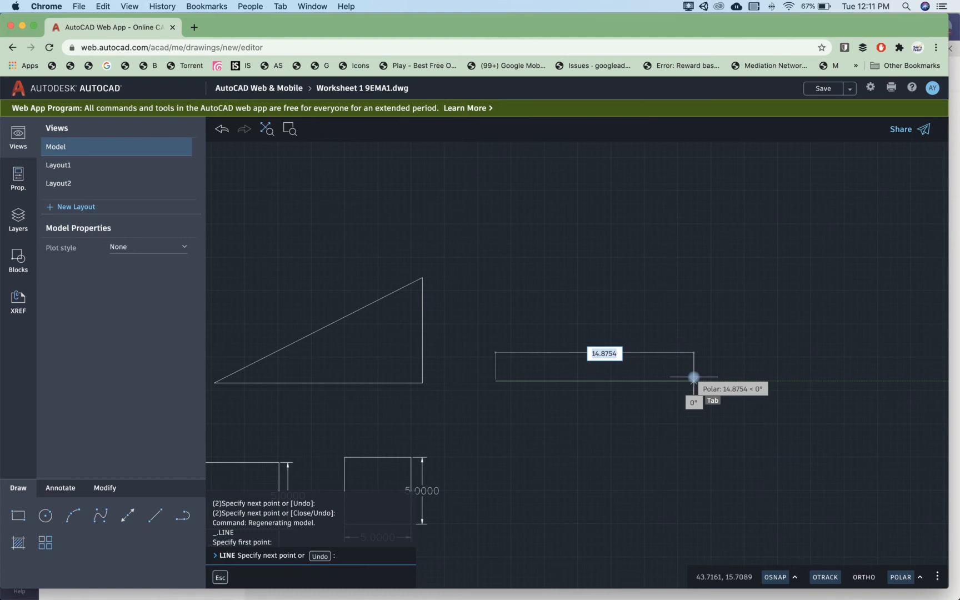
pyautogui.write('10')
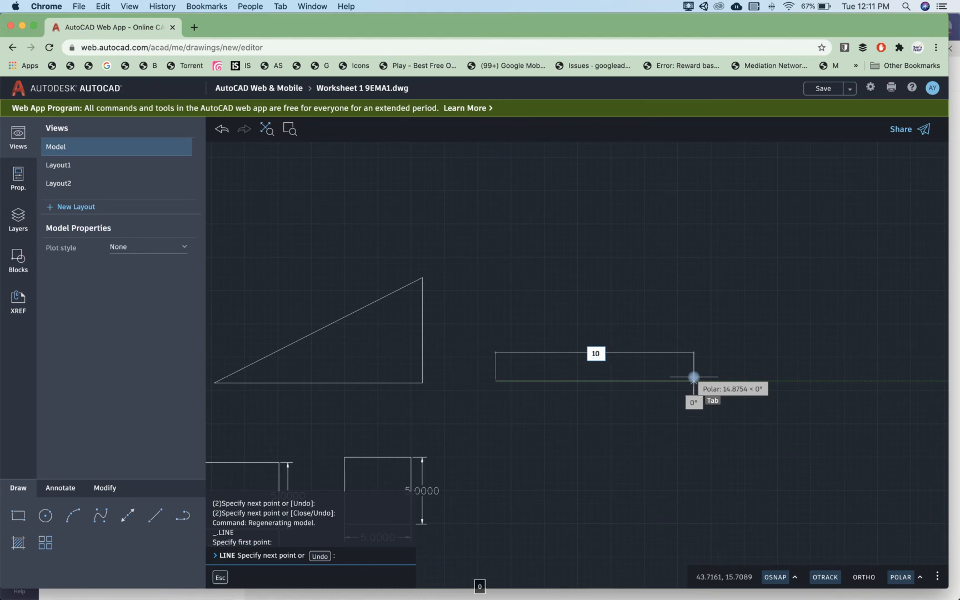
pyautogui.press('Return')
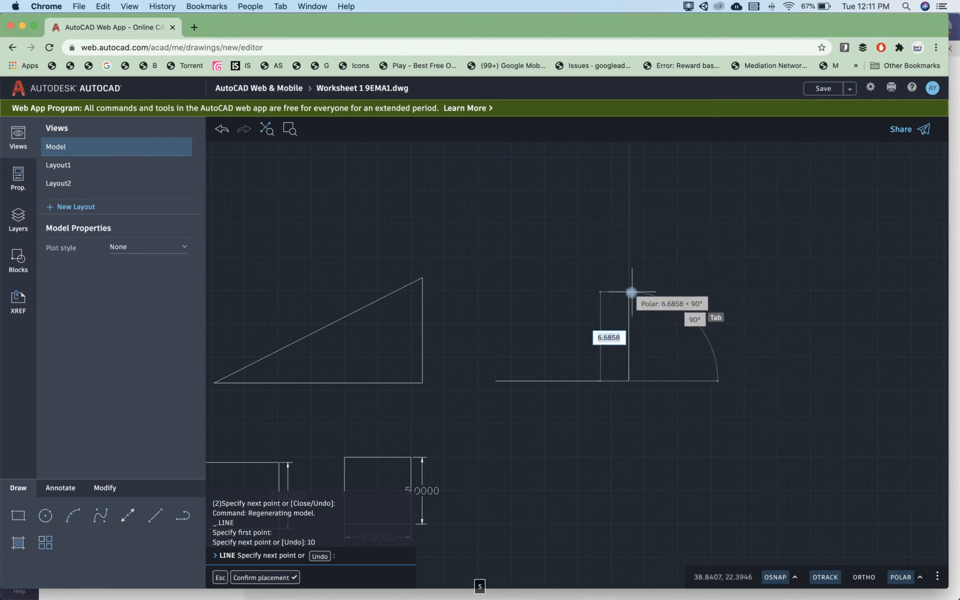
pyautogui.write('5')
pyautogui.press('Return')
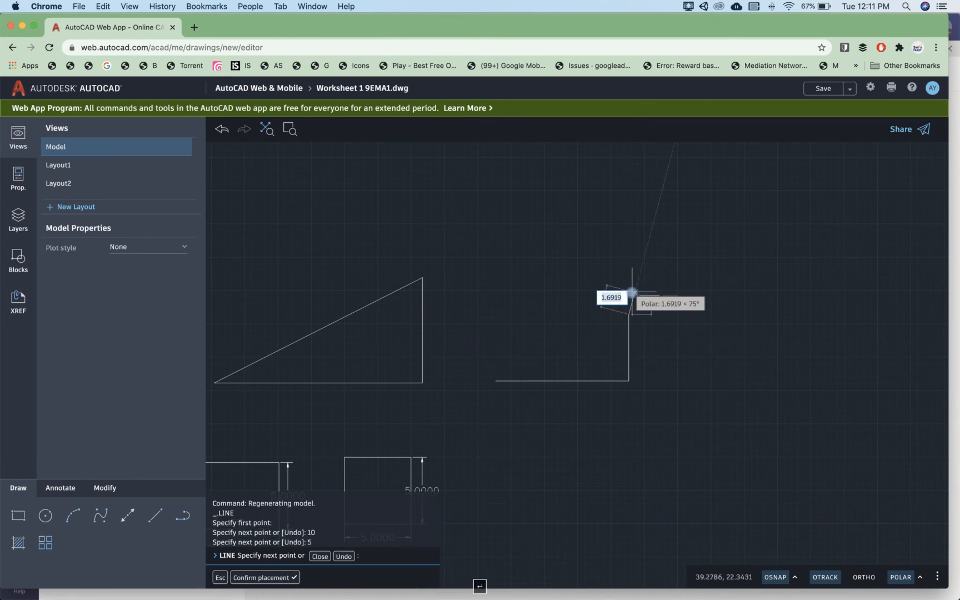
pyautogui.click(493, 382)
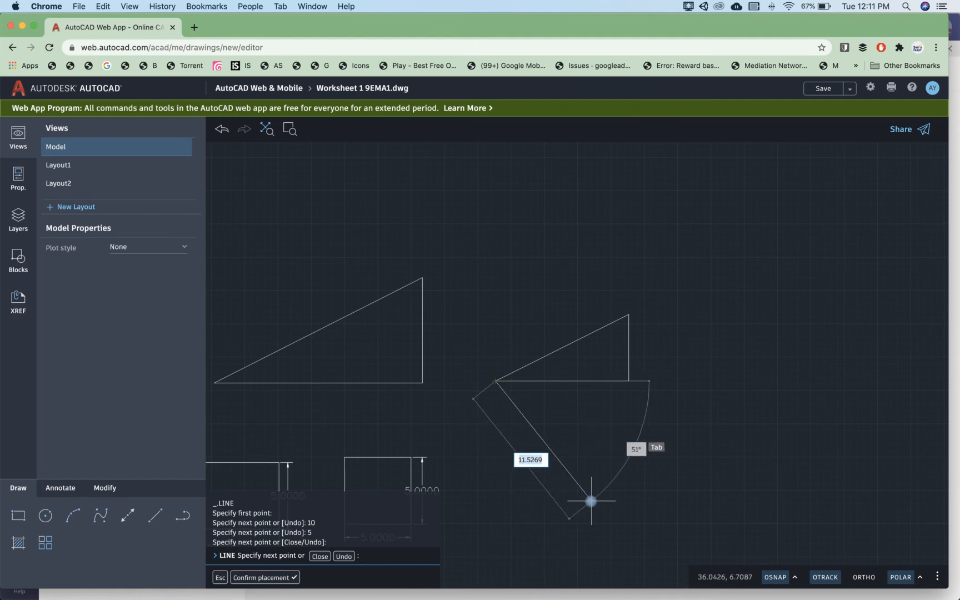
pyautogui.press('Return')
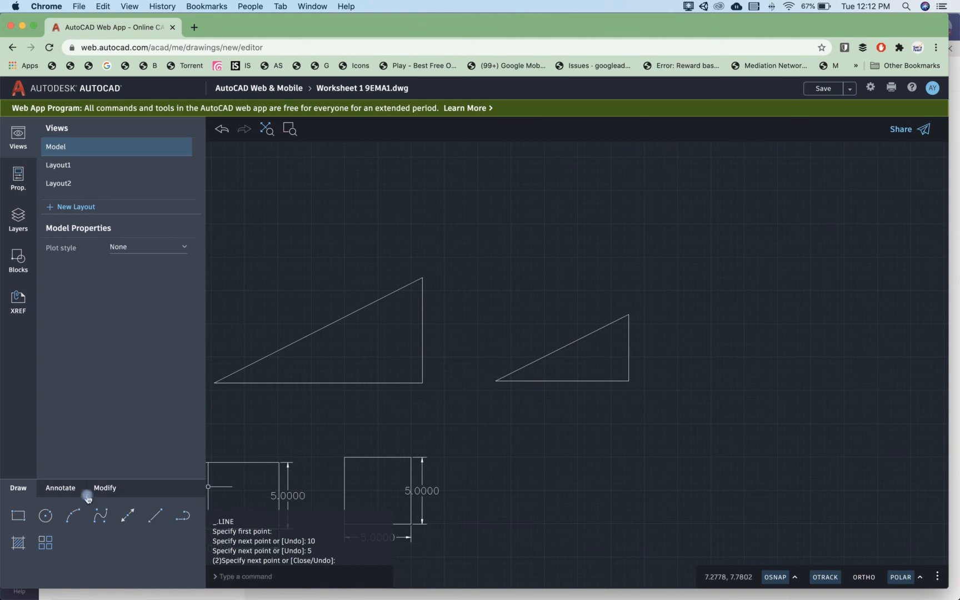
# Step: Dimension the smaller triangle's base below it and its vertical side to the right of it
pyautogui.click(104, 489)
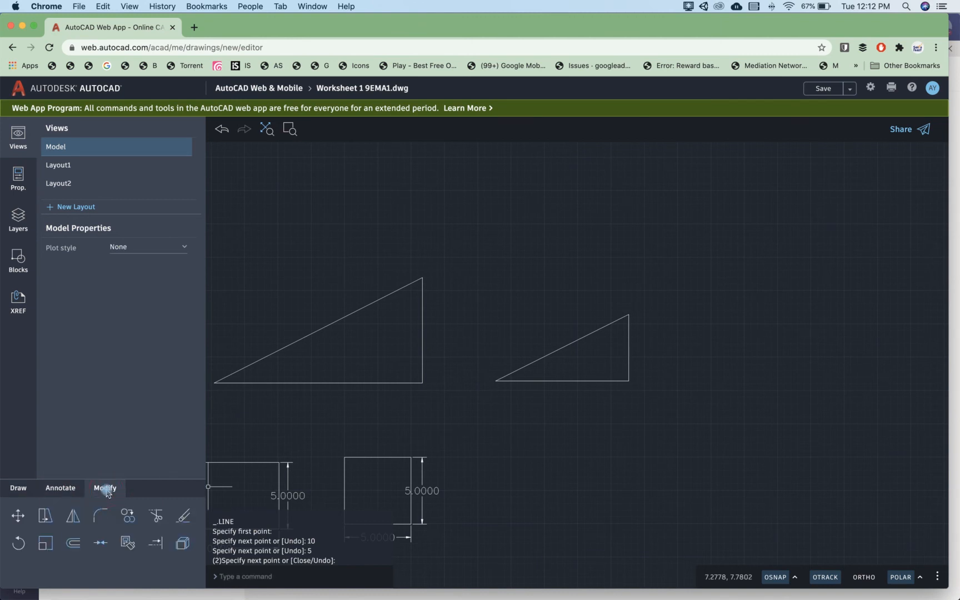
pyautogui.click(58, 488)
pyautogui.click(73, 516)
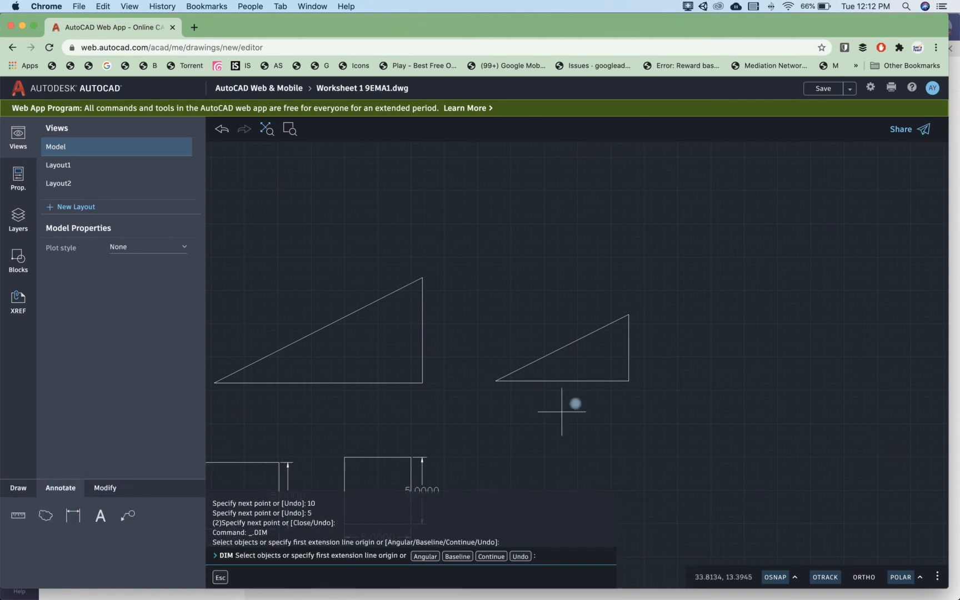
pyautogui.click(574, 383)
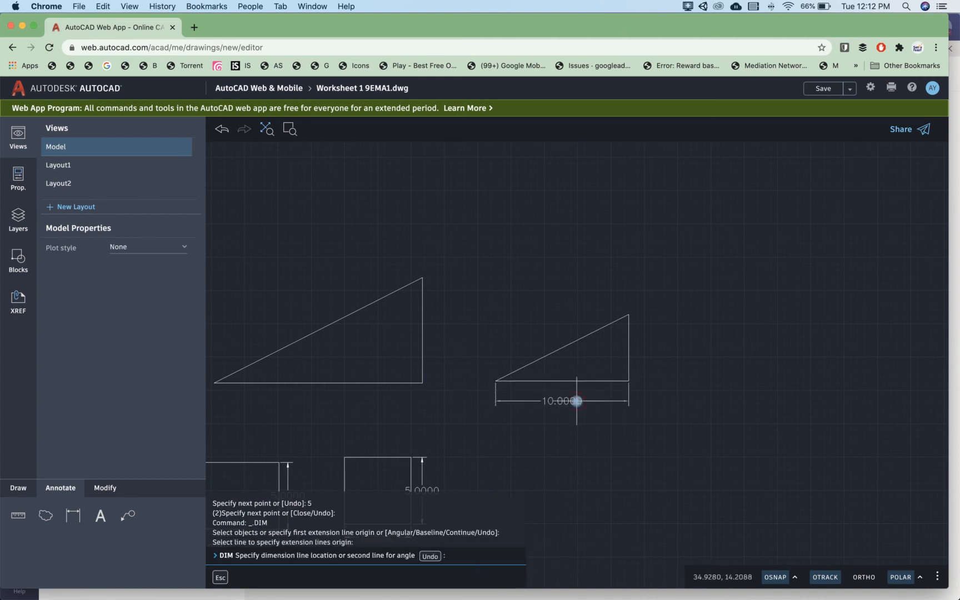
pyautogui.click(576, 401)
pyautogui.click(629, 349)
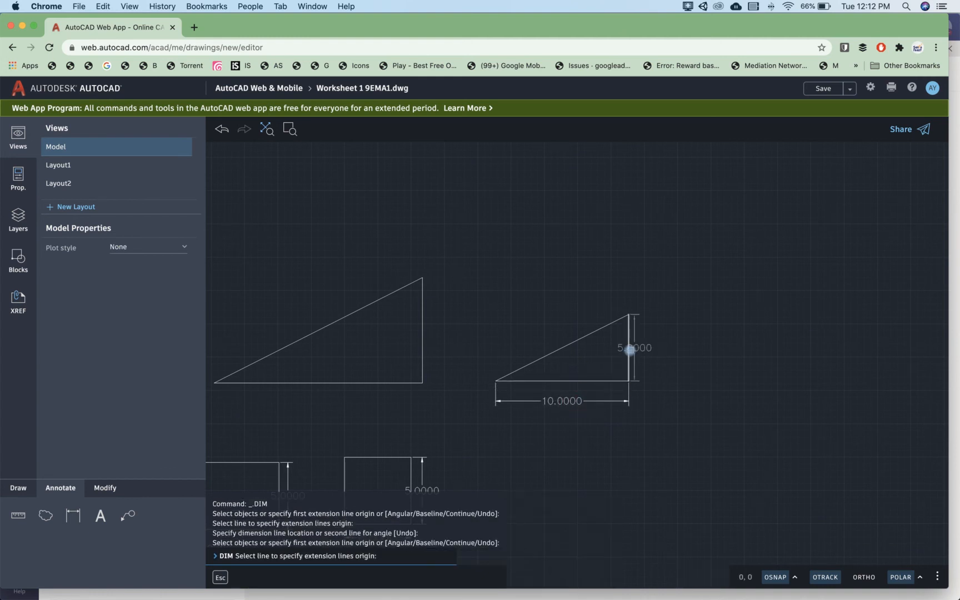
pyautogui.click(629, 349)
pyautogui.click(646, 348)
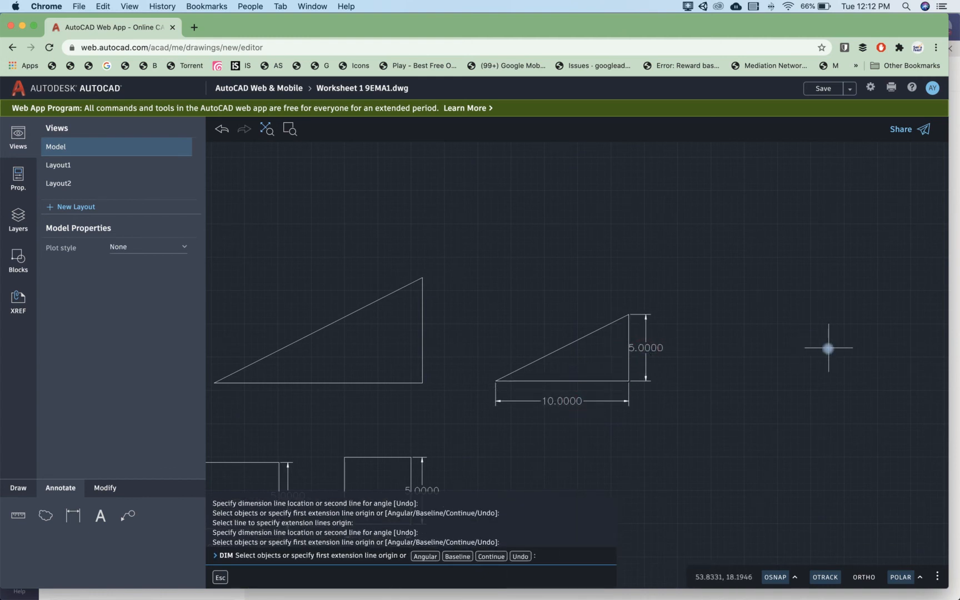
pyautogui.write('c')
pyautogui.press('Return')
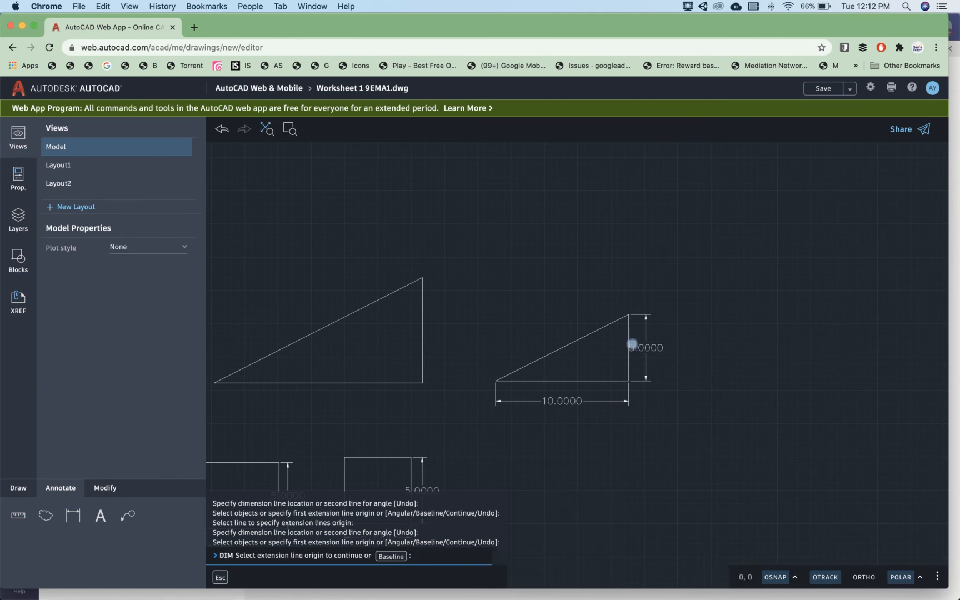
pyautogui.scroll(-5, 632, 342)
pyautogui.press('Escape')
# Step: Draw a circle with a radius of 10 units, above and to the right of the dimensioned triangle
pyautogui.scroll(3, 603, 398)
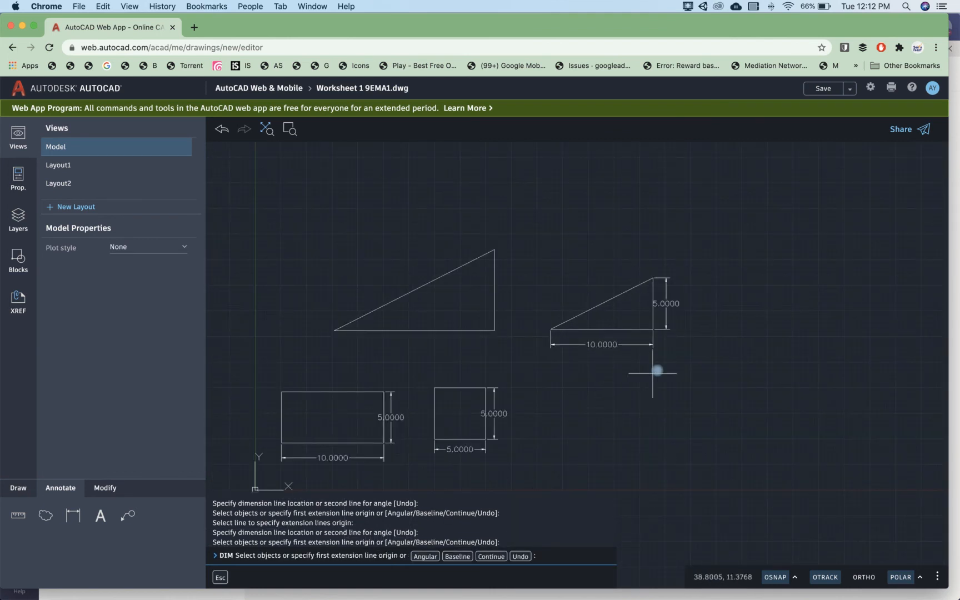
pyautogui.scroll(2, 555, 382)
pyautogui.moveTo(548, 384); pyautogui.dragTo(506, 388, button='middle')
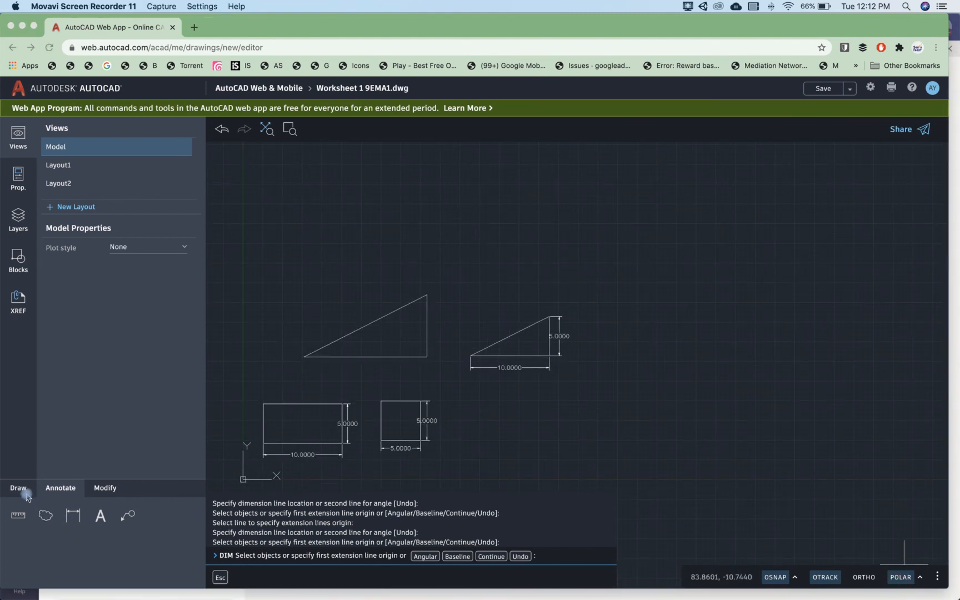
pyautogui.click(21, 489)
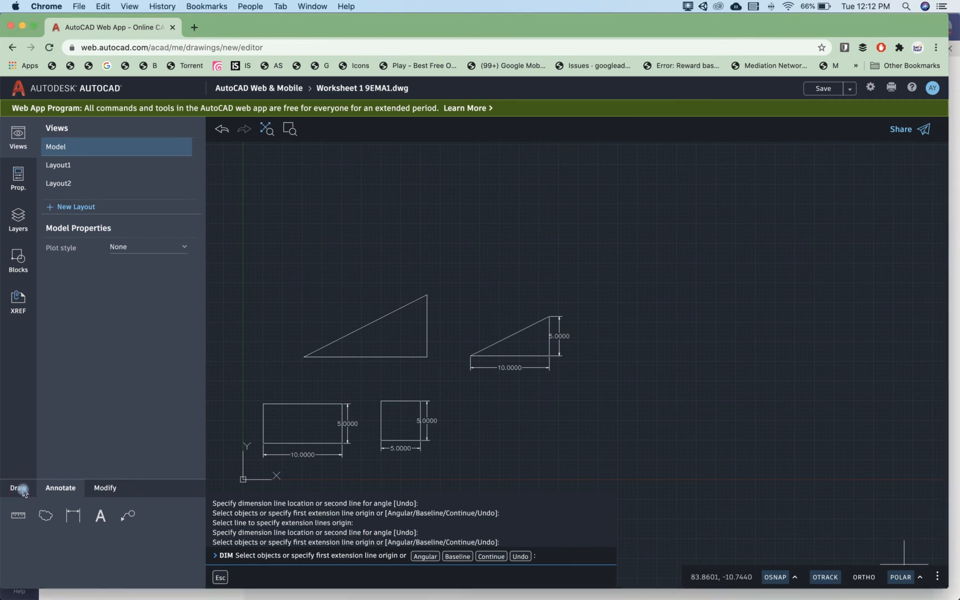
pyautogui.press('Return')
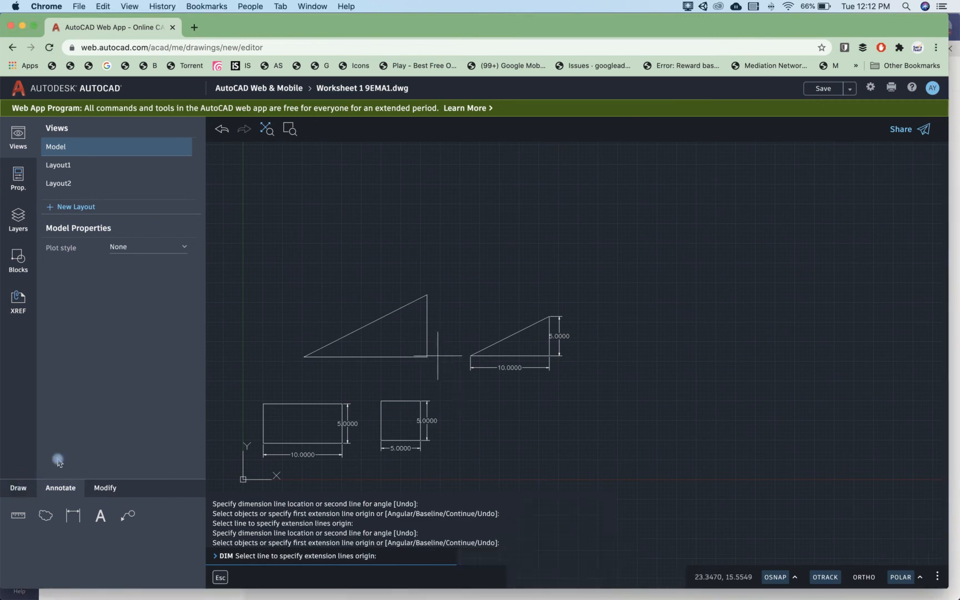
pyautogui.click(20, 487)
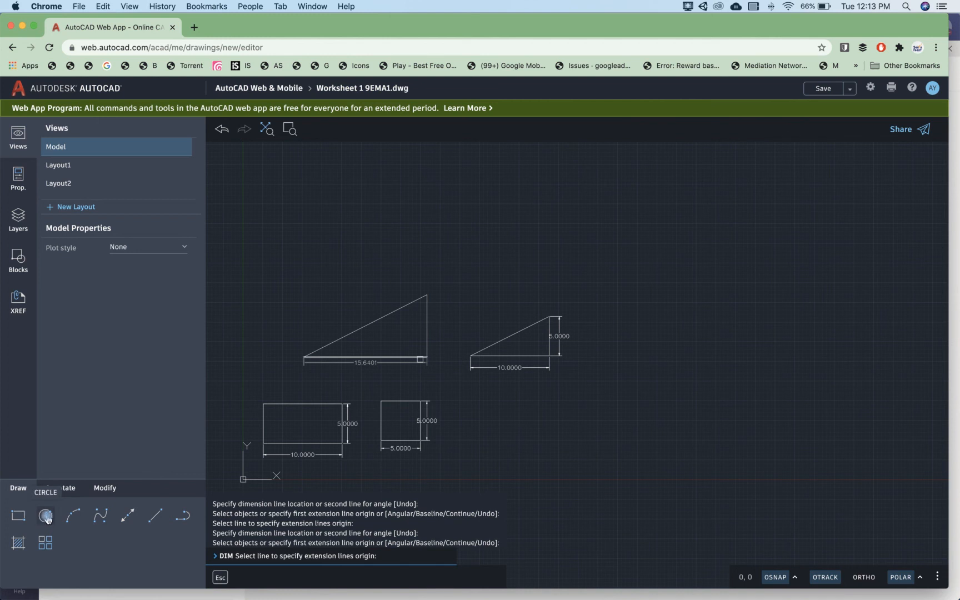
pyautogui.click(47, 519)
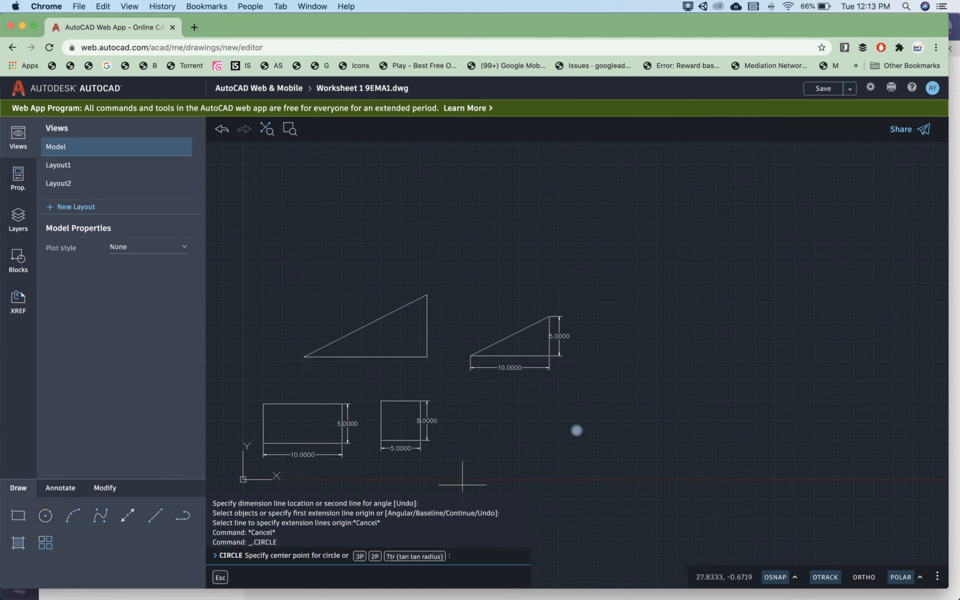
pyautogui.click(665, 288)
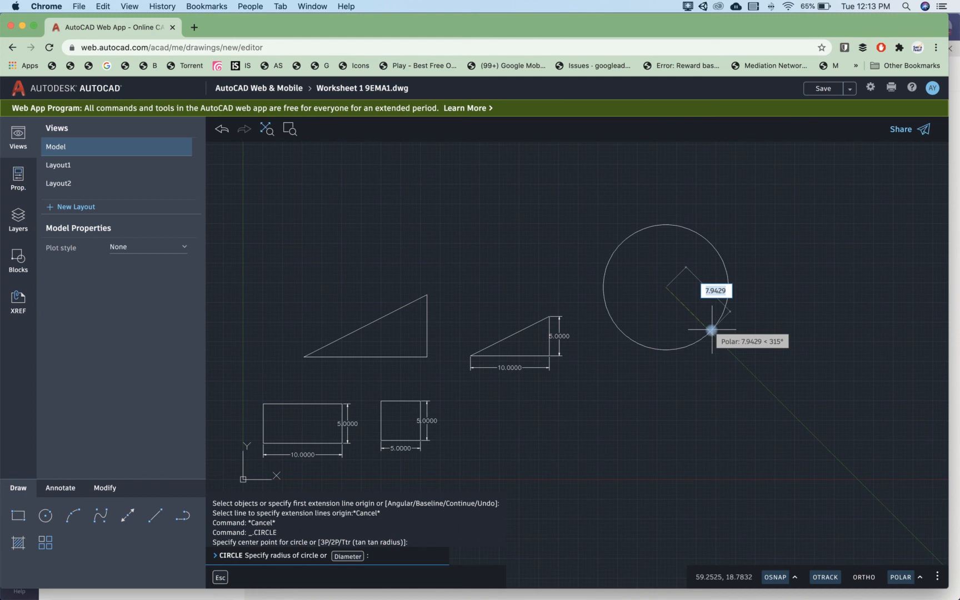
pyautogui.write('10')
pyautogui.press('Return')
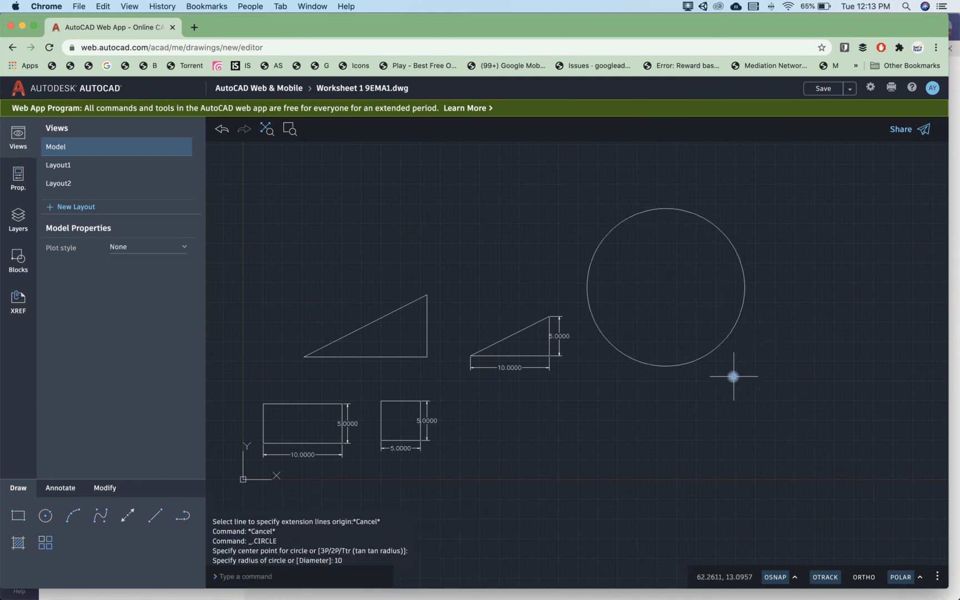
# Step: Remove the larger undimensioned triangle and the circle with Trim by crossing their lines
pyautogui.scroll(-1, 515, 429)
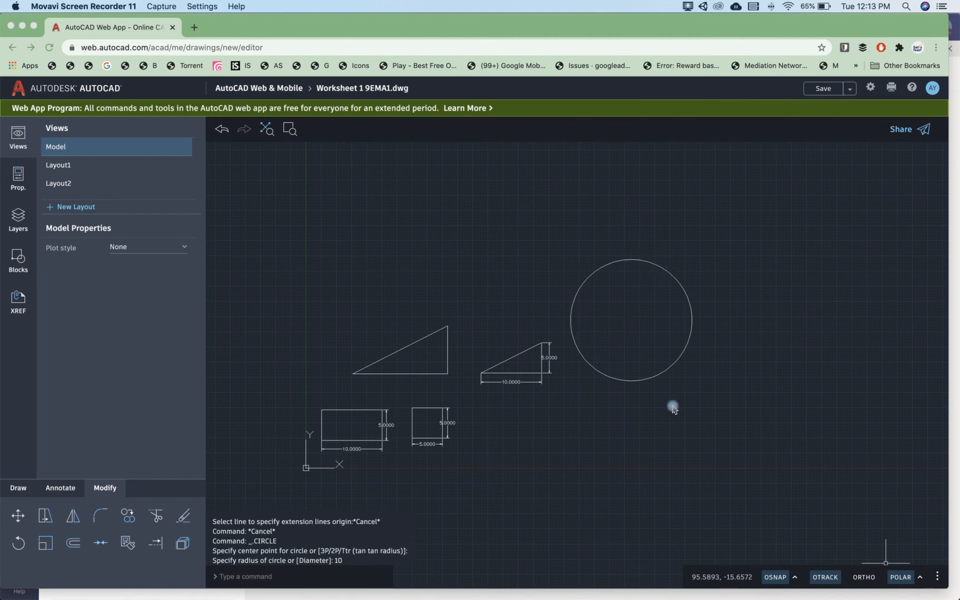
pyautogui.click(60, 487)
pyautogui.click(59, 488)
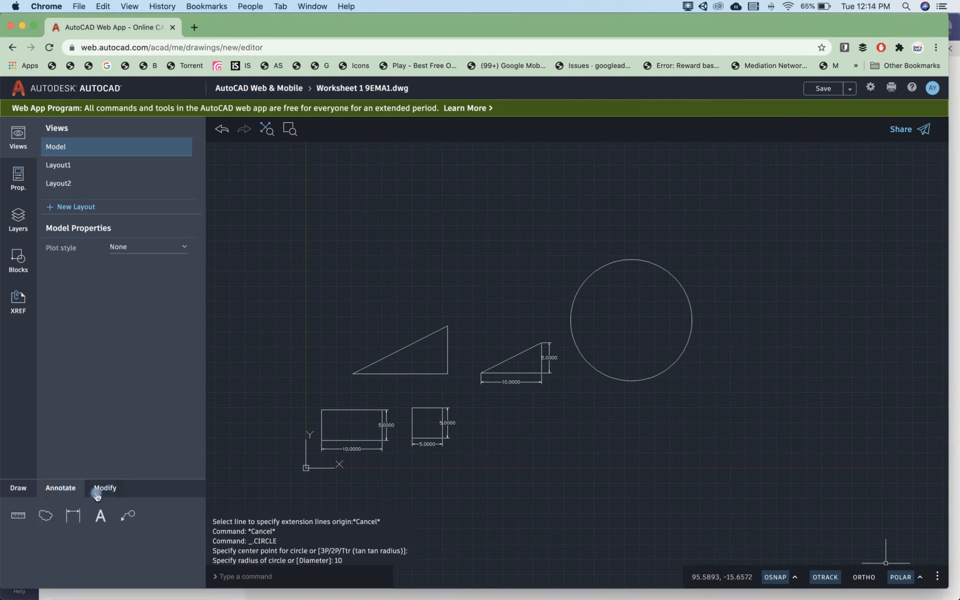
pyautogui.click(105, 489)
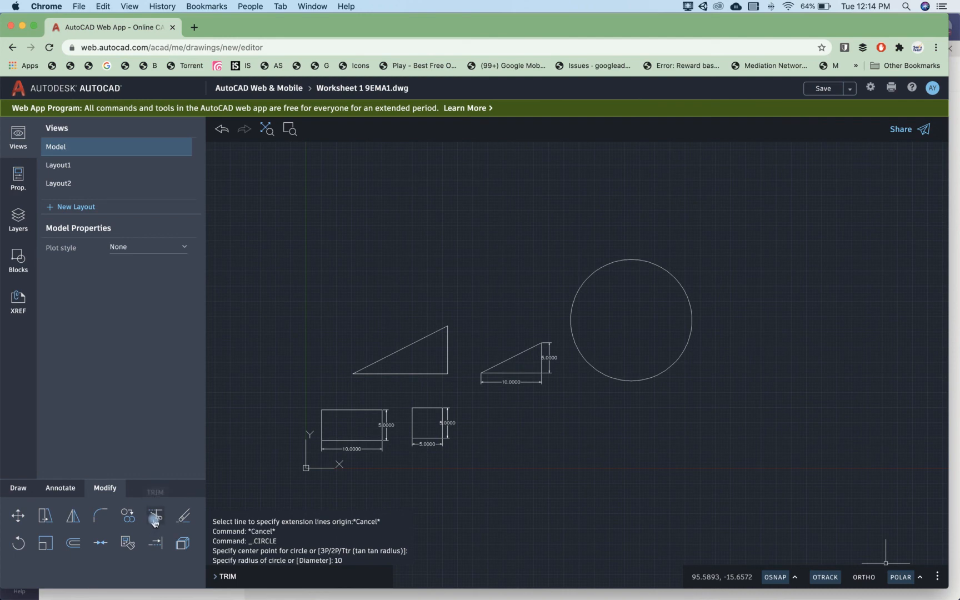
pyautogui.click(155, 519)
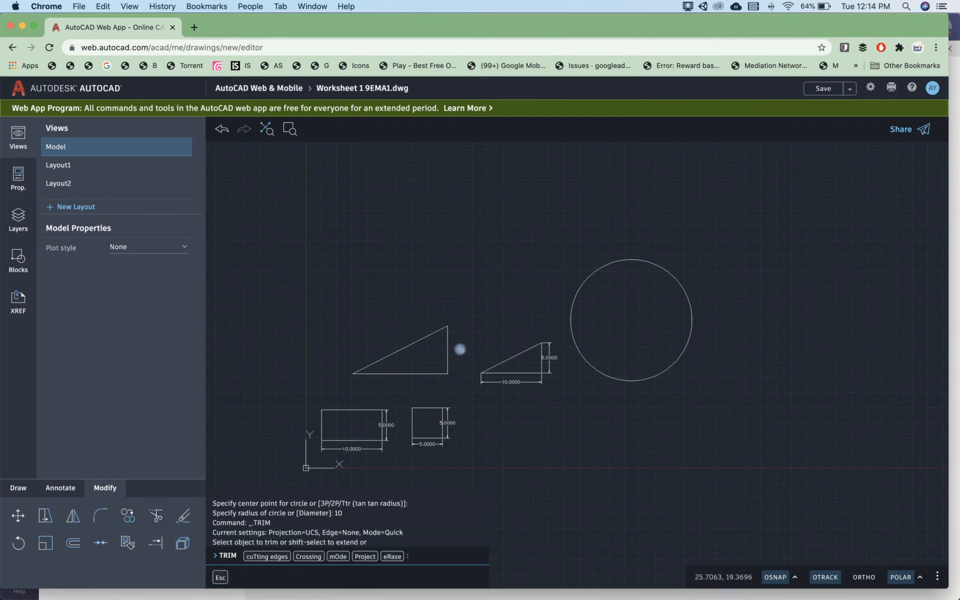
pyautogui.moveTo(460, 349)
pyautogui.mouseDown()
pyautogui.moveTo(447, 347)
pyautogui.moveTo(410, 382)
pyautogui.mouseUp()
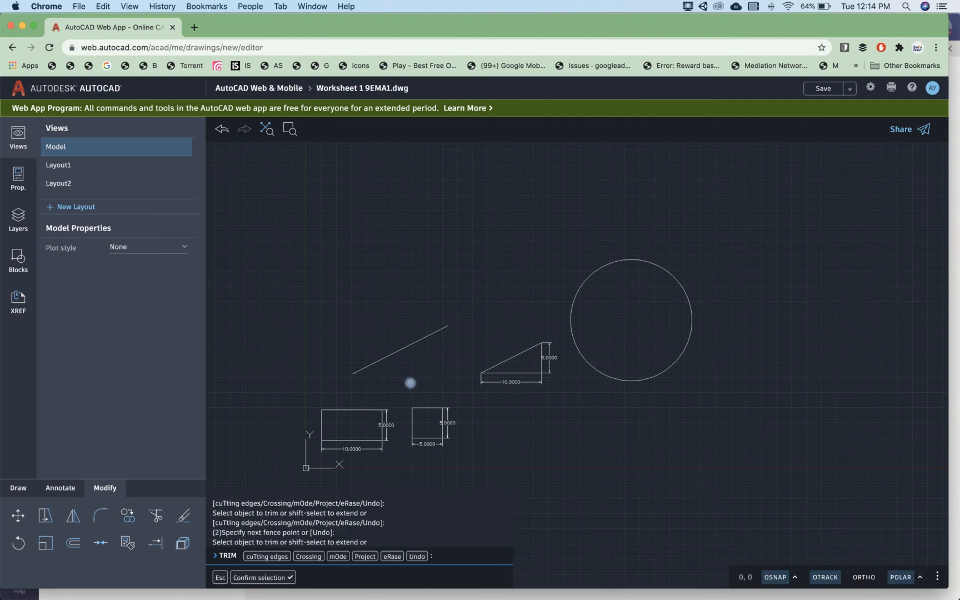
pyautogui.moveTo(403, 341); pyautogui.dragTo(414, 350)
pyautogui.moveTo(641, 347); pyautogui.dragTo(611, 394)
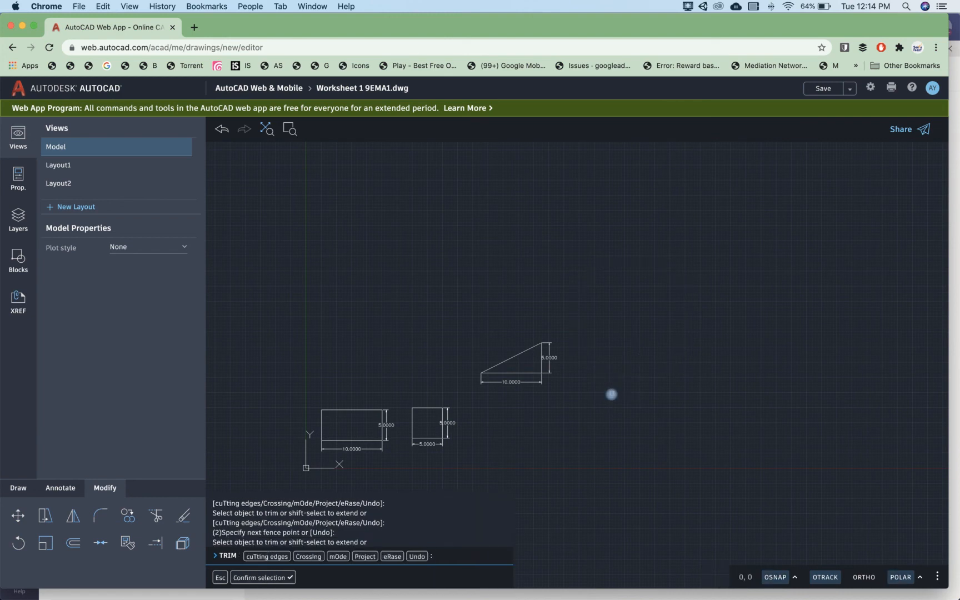